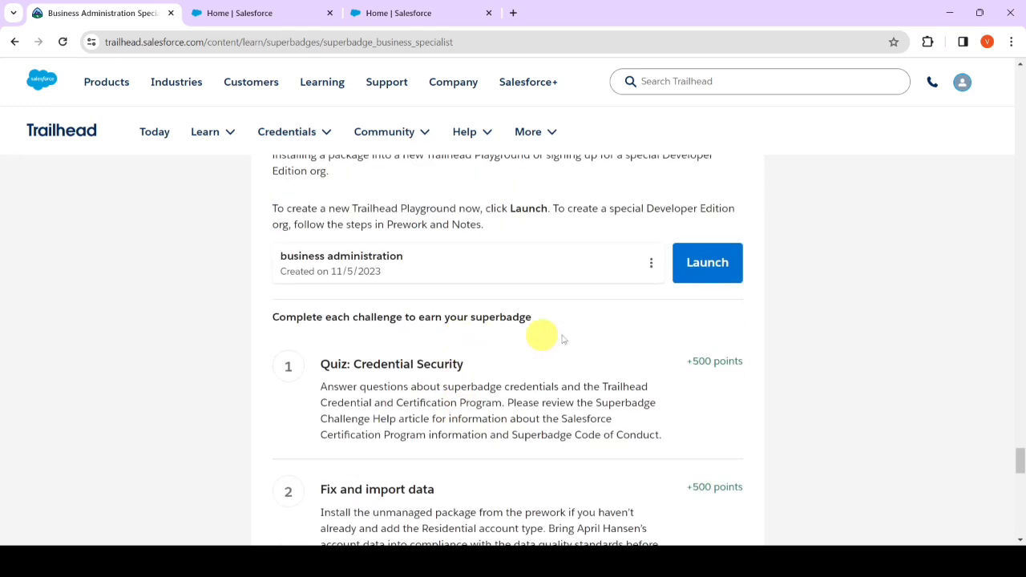
Find the business lifecycle requirements table for residential opportunities in the Trailhead superbadge instructions.
click(273, 7)
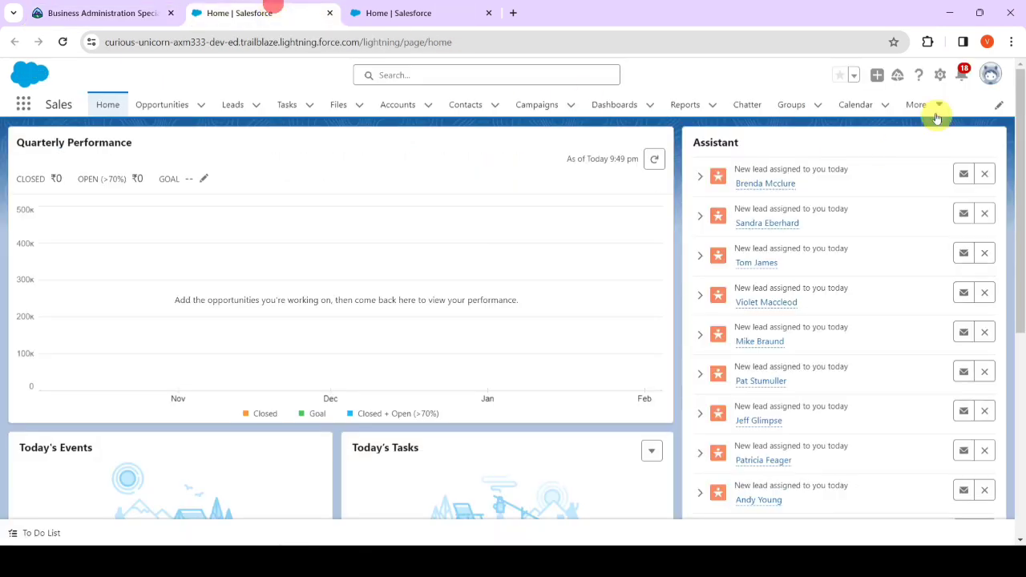
click(941, 75)
click(457, 14)
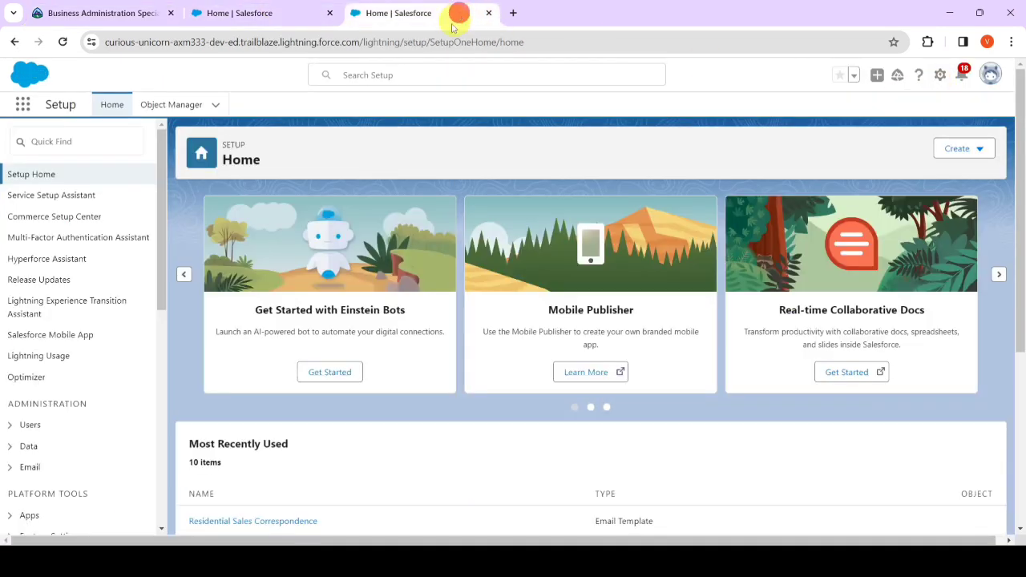
click(143, 13)
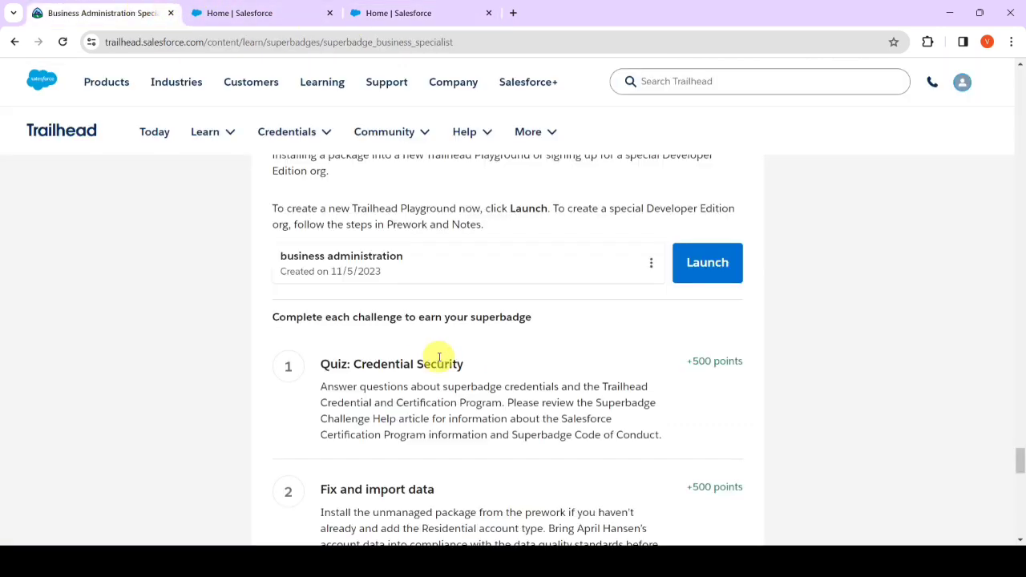
scroll(440, 360, up, 5)
scroll(439, 365, up, 15)
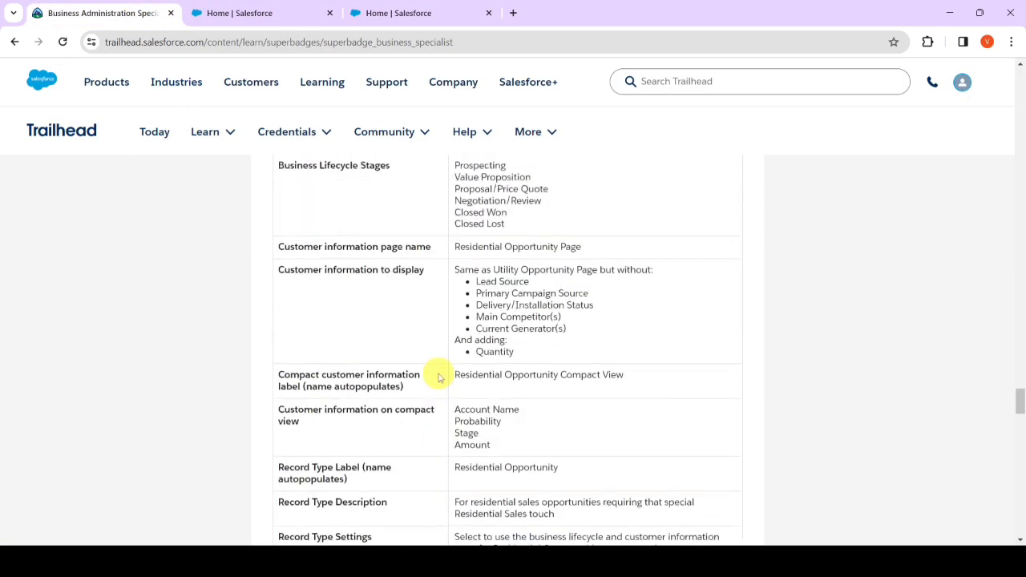
Switch to Salesforce Setup, search for "sales pro" and open the Sales Processes page.
click(401, 10)
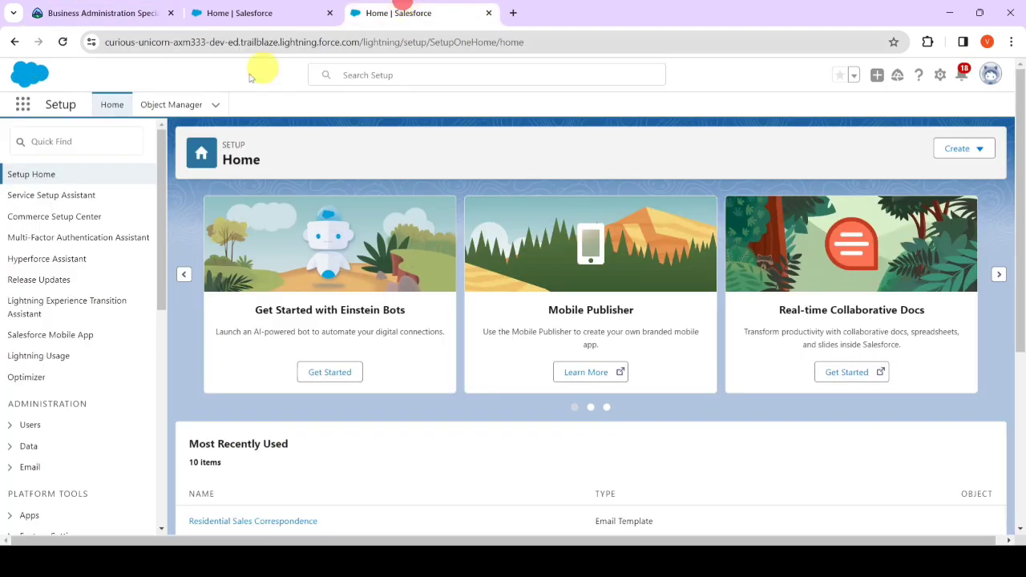
click(83, 141)
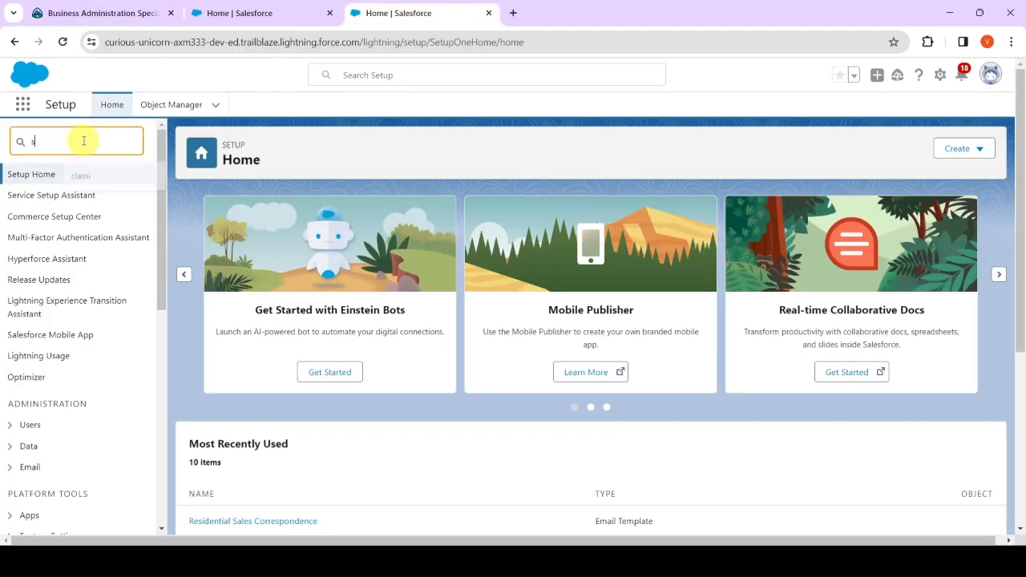
text(sales pro)
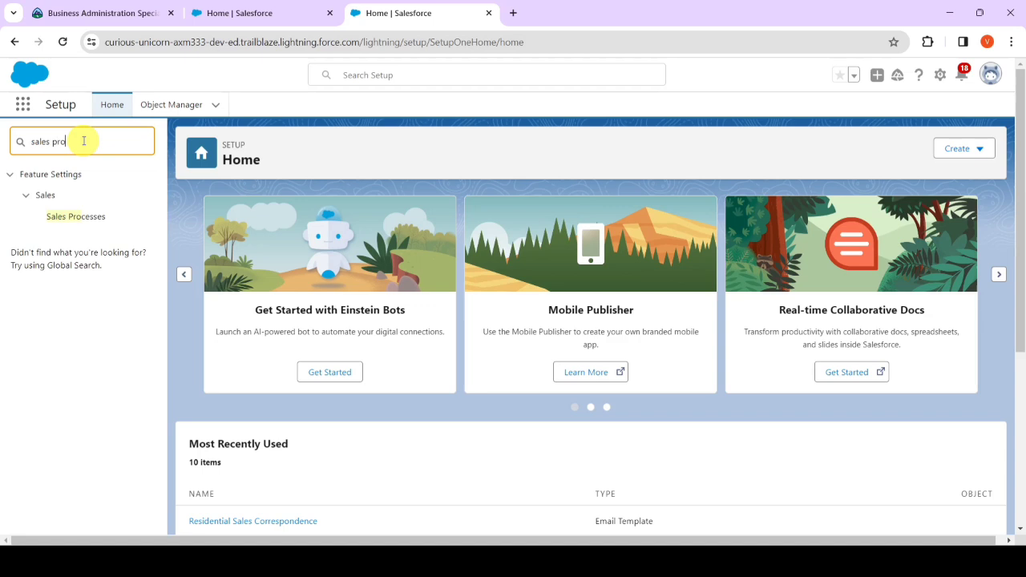
click(75, 217)
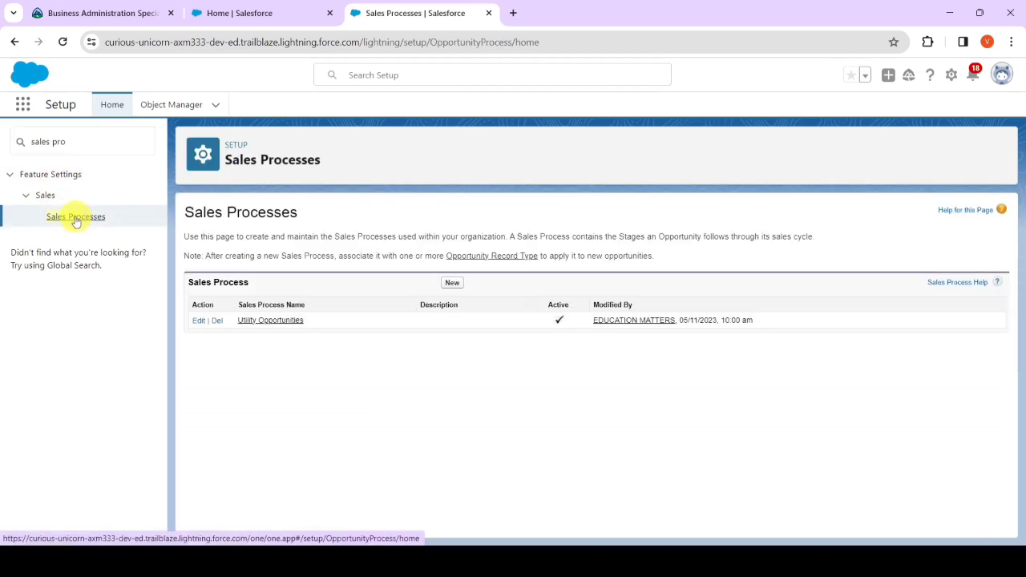
Create a sales process named Residential Opportunities, copying the name from the Trailhead table, and save it.
click(451, 286)
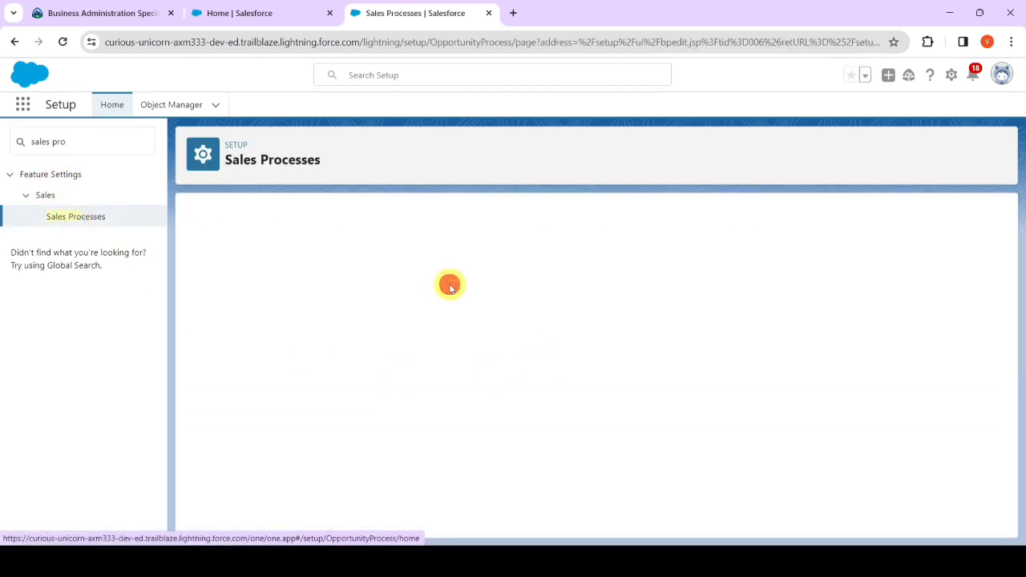
click(144, 10)
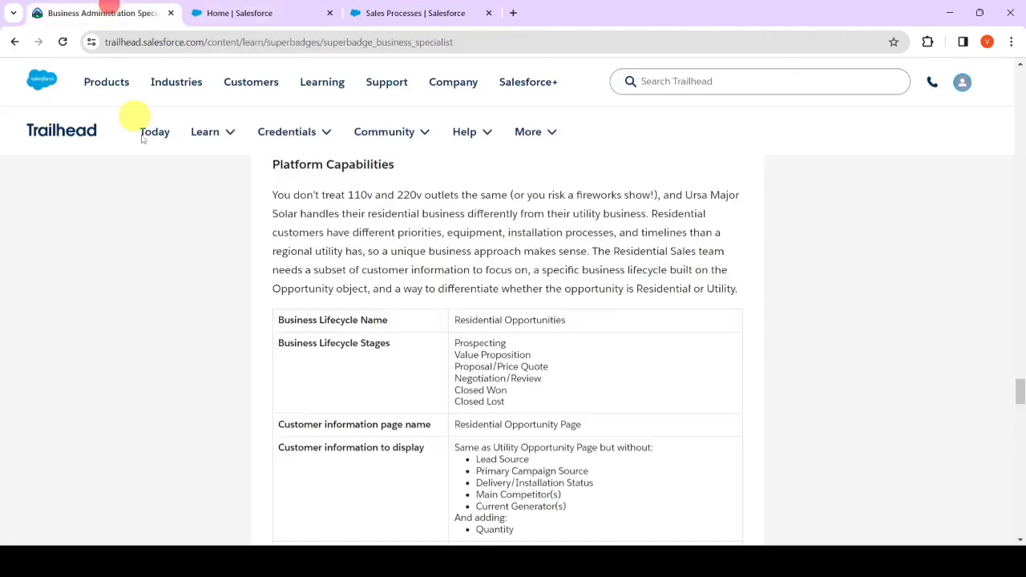
scroll(499, 286, down, 2)
drag(454, 205, 611, 210)
key(ctrl+c)
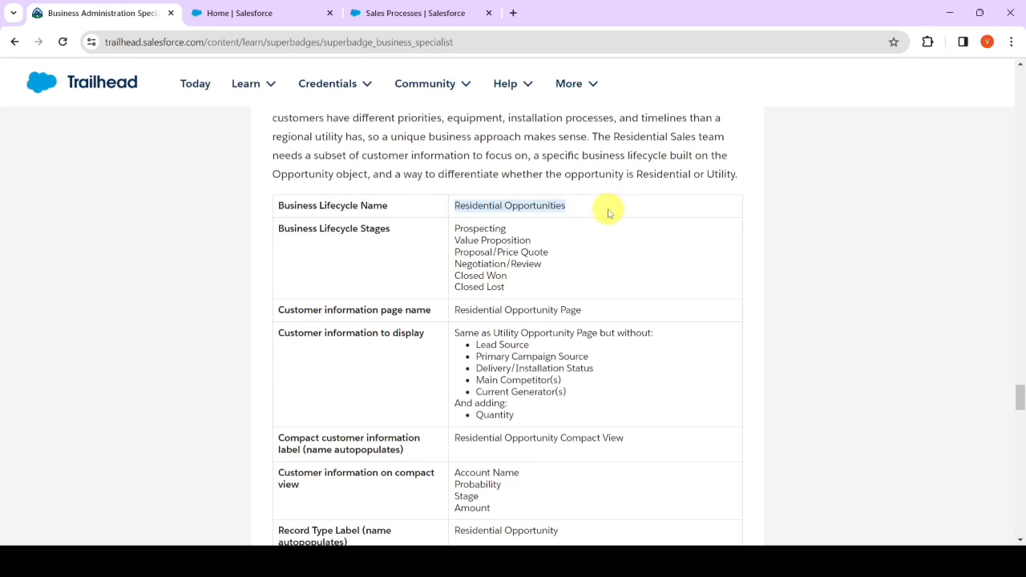
click(416, 13)
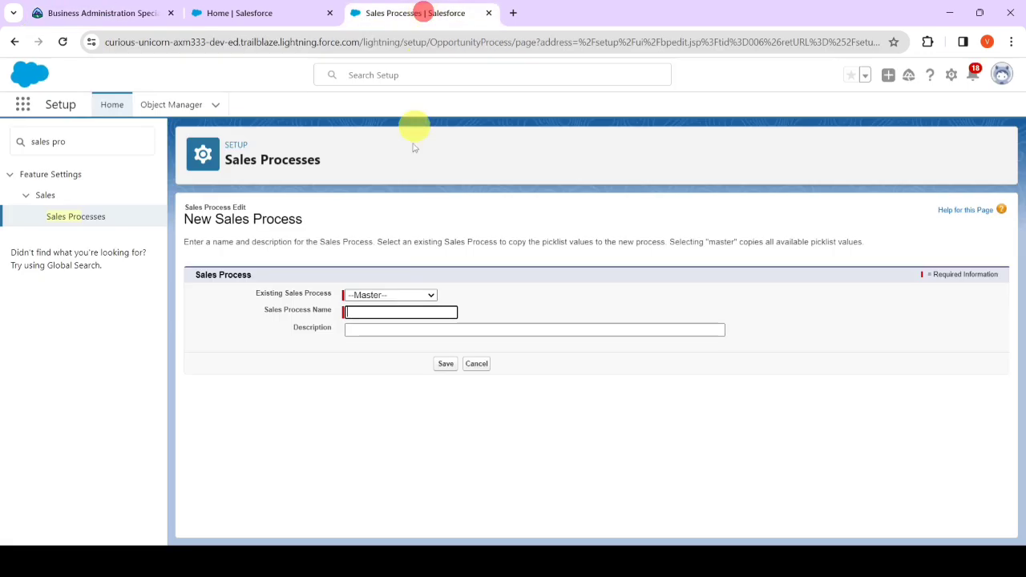
click(418, 312)
key(ctrl+v)
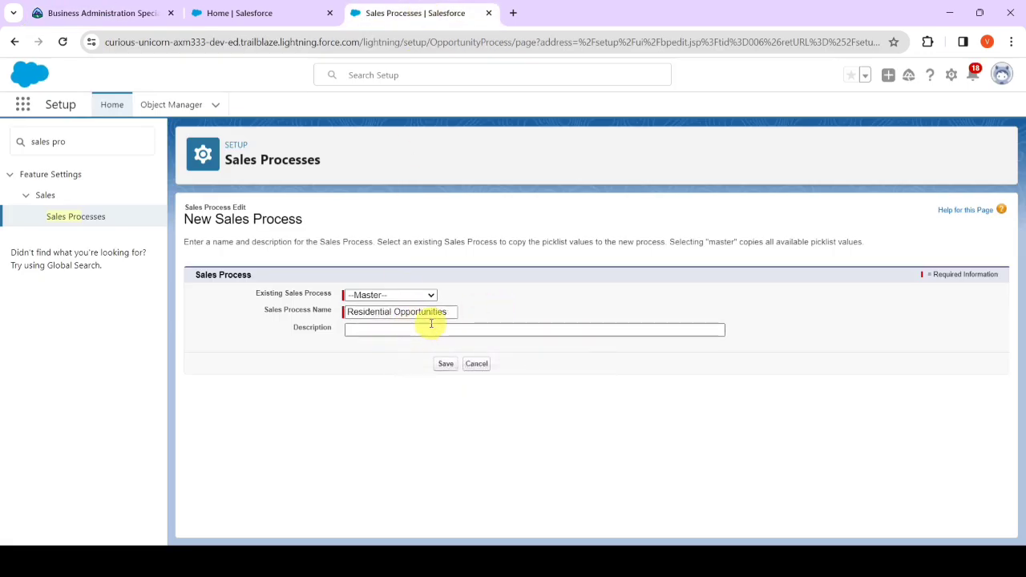
click(445, 367)
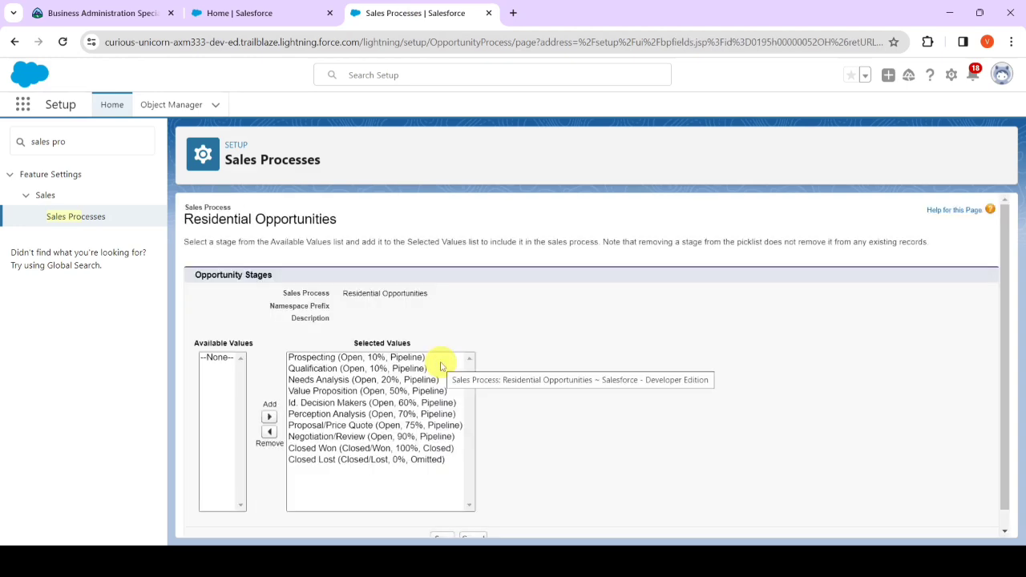
Remove the Qualification, Needs Analysis, Id. Decision Makers and Perception Analysis stages from the Residential Opportunities sales process.
scroll(463, 324, down, 1)
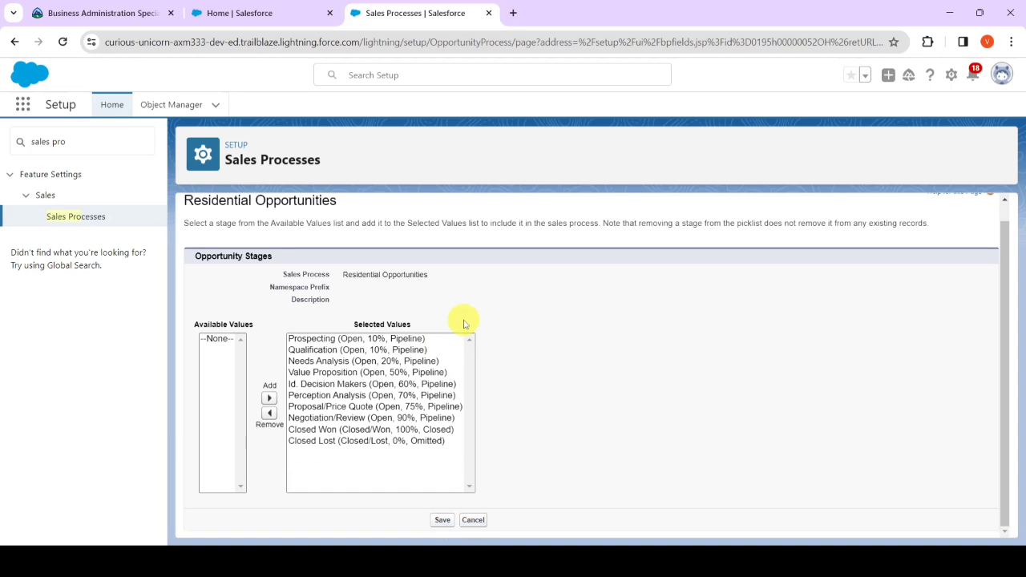
click(365, 349)
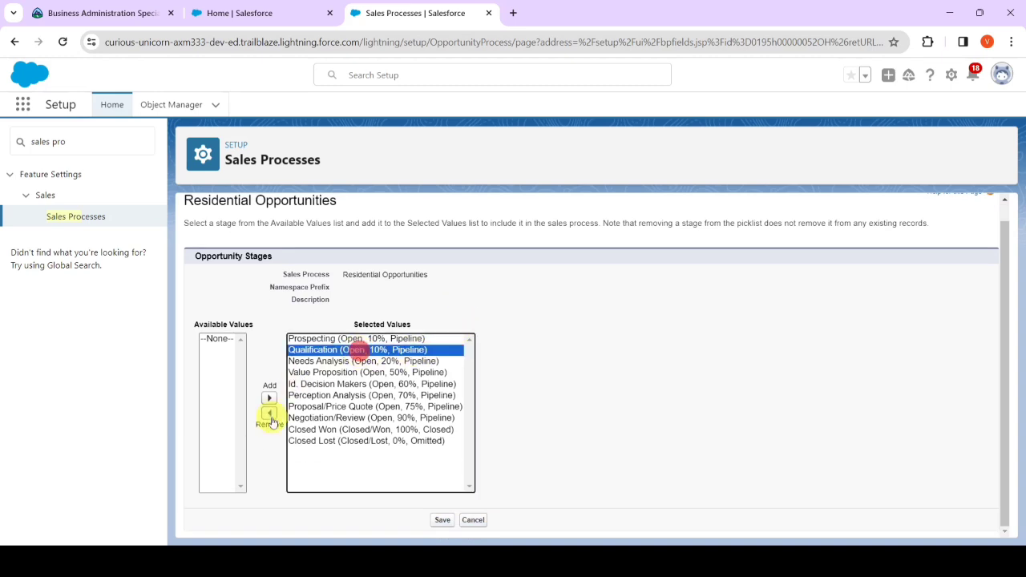
click(269, 413)
click(422, 351)
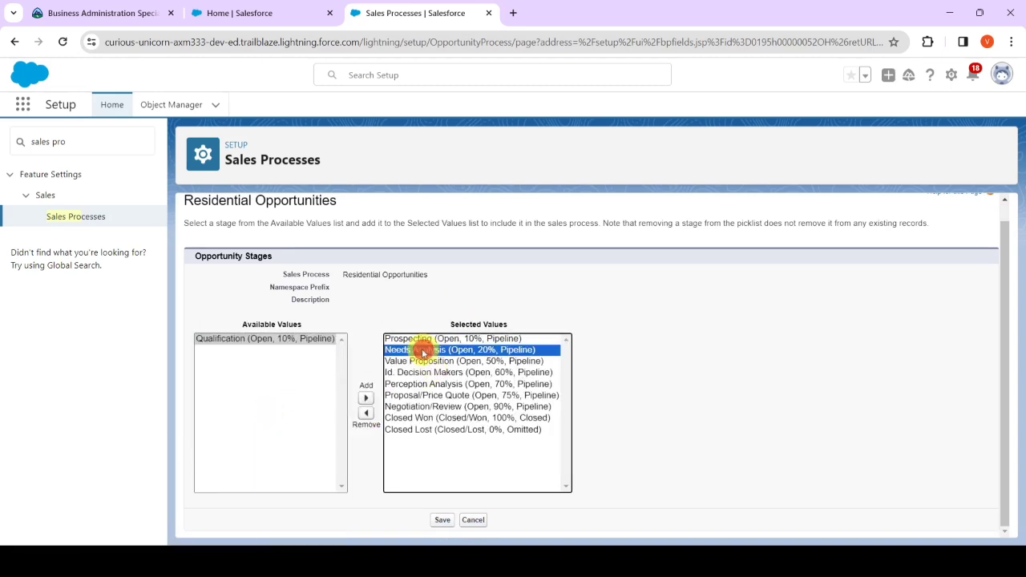
click(365, 414)
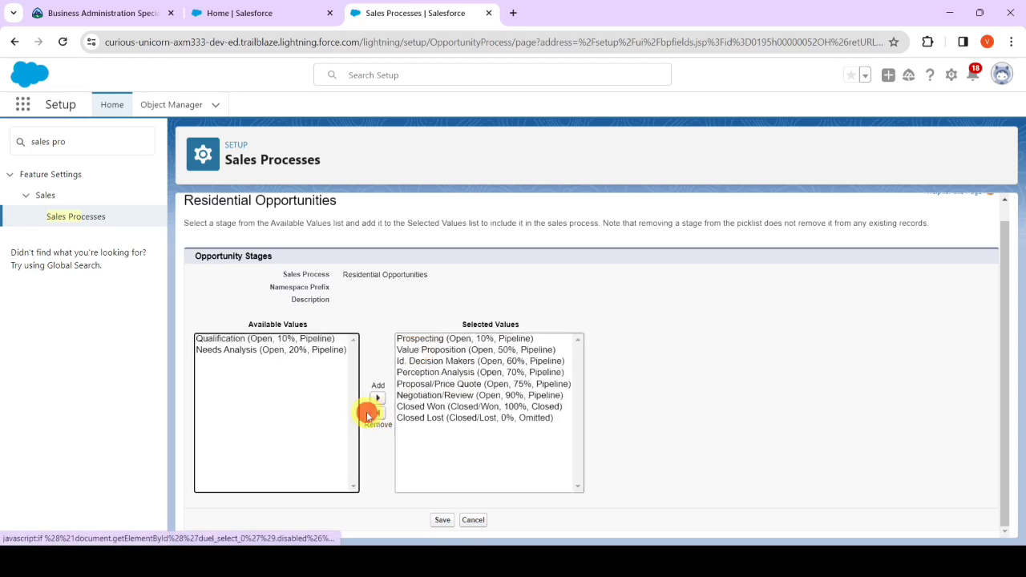
click(453, 361)
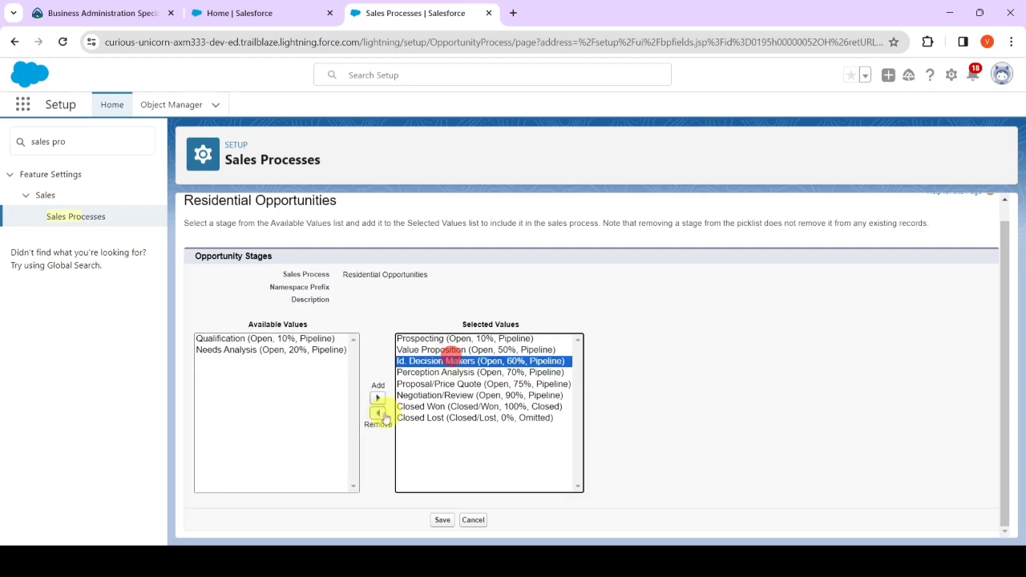
click(378, 413)
click(453, 361)
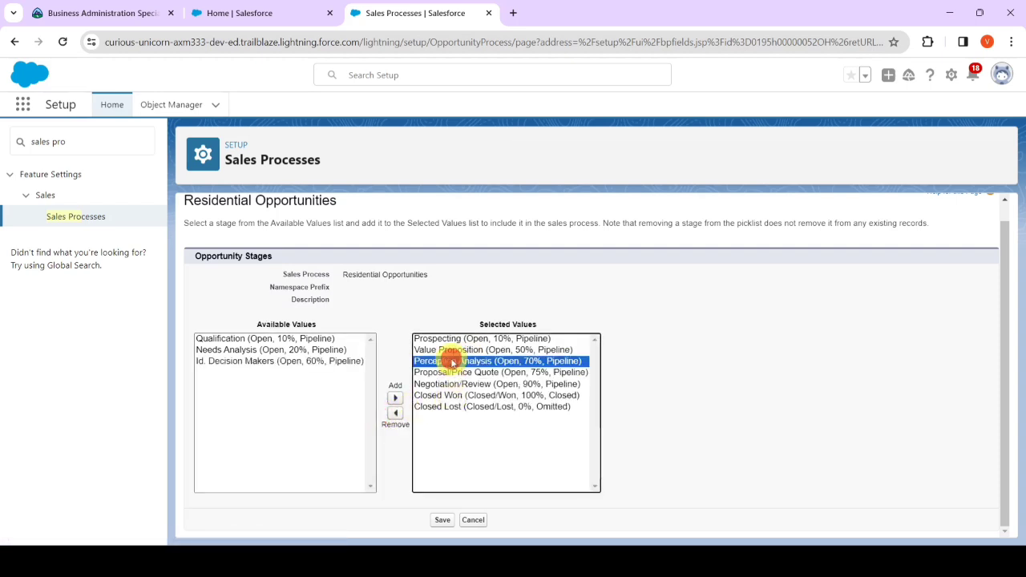
click(396, 413)
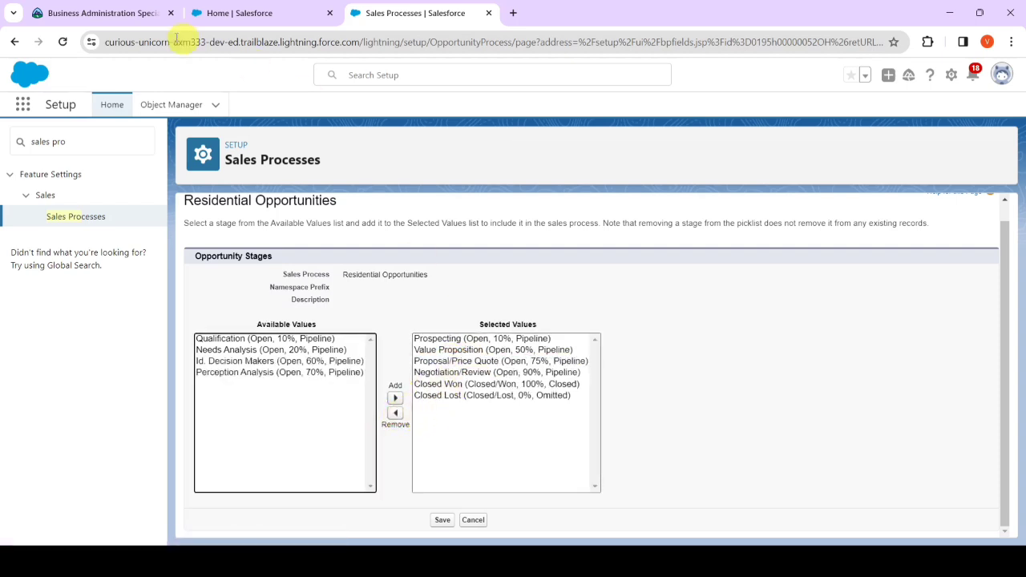
Compare the selected stages with the Business Lifecycle Stages listed on Trailhead and save the sales process.
click(96, 15)
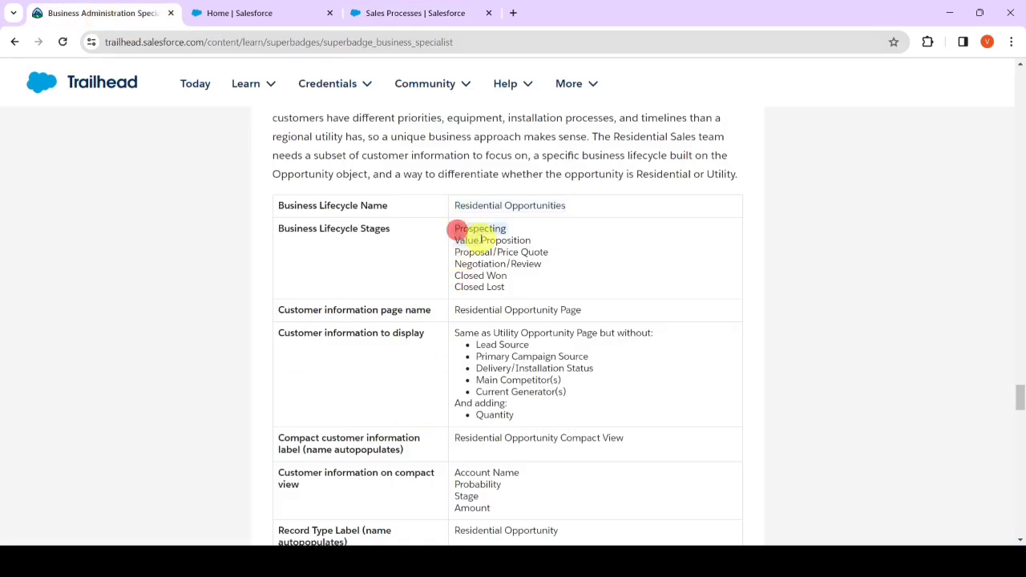
triple_click(458, 231)
click(430, 12)
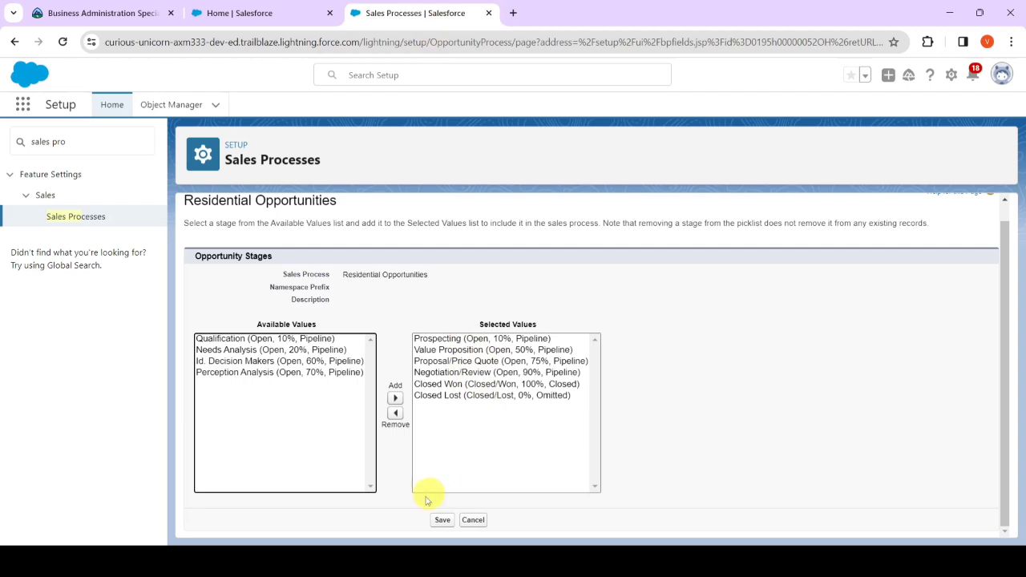
click(441, 522)
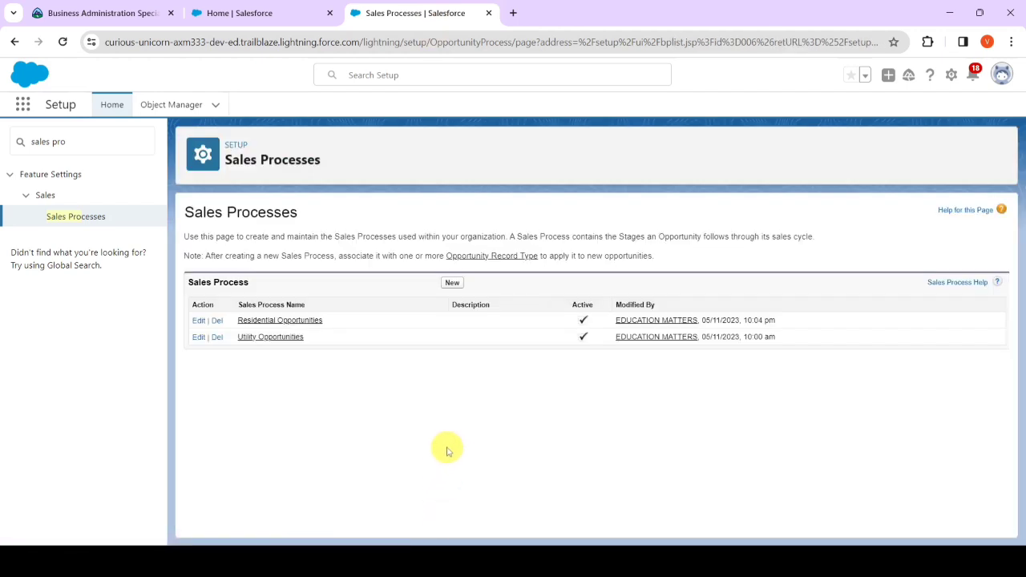
Find the Opportunity object in Object Manager with "oppo" and open its page layouts.
click(182, 106)
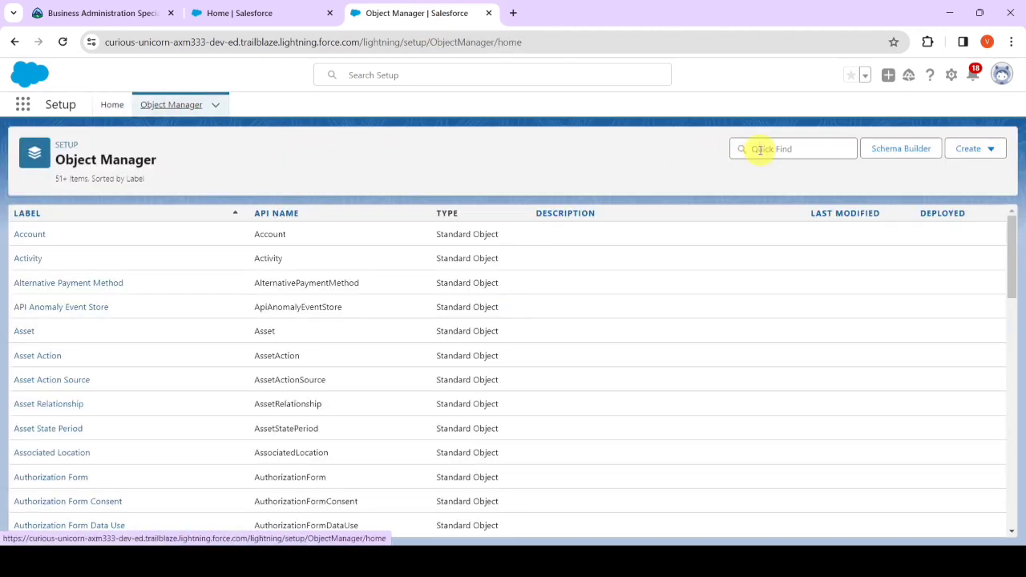
click(760, 149)
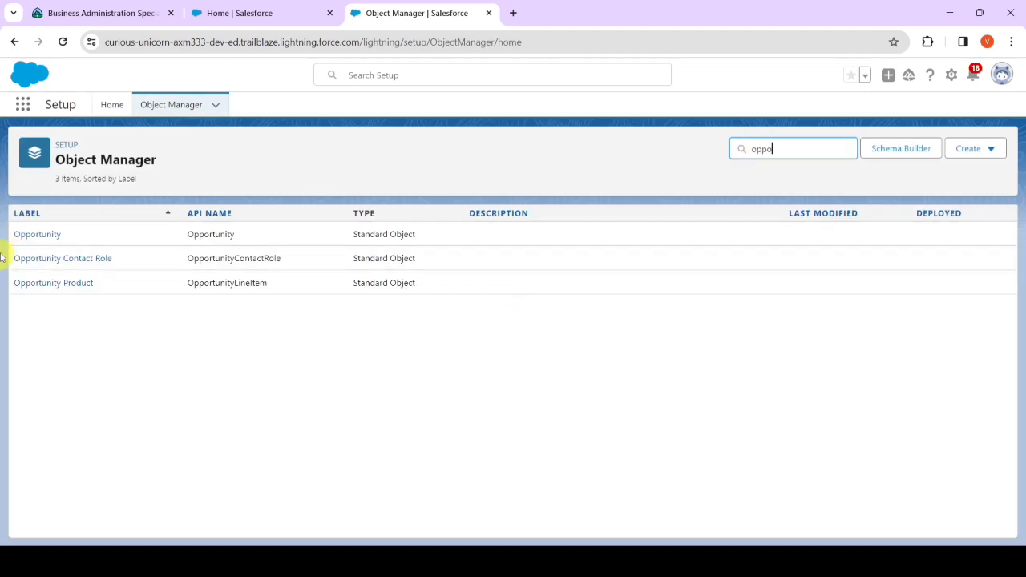
click(29, 236)
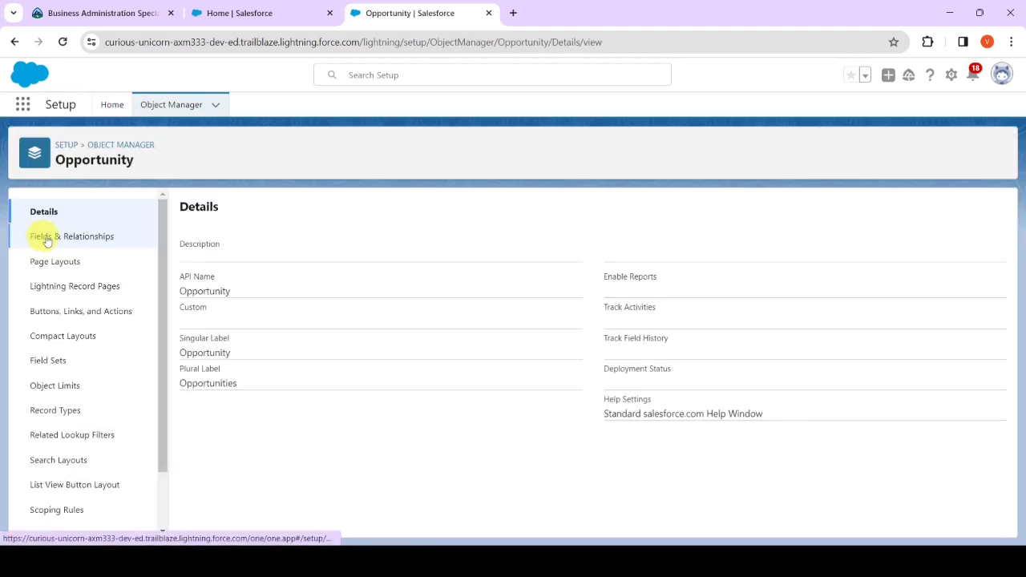
click(75, 264)
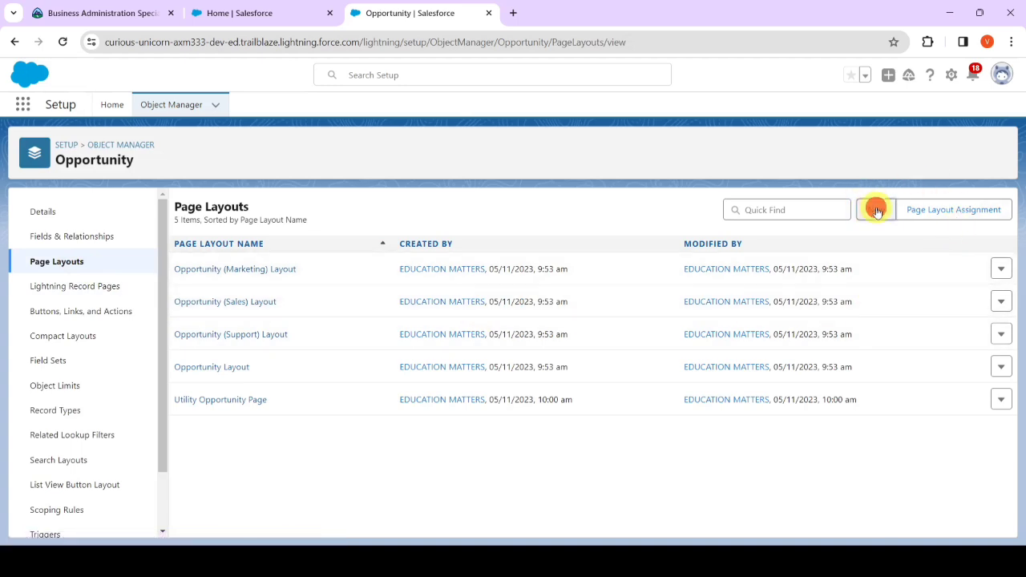
Create an Opportunity page layout named Residential Opportunity Page, copying the name from the Trailhead table, and save it.
click(877, 210)
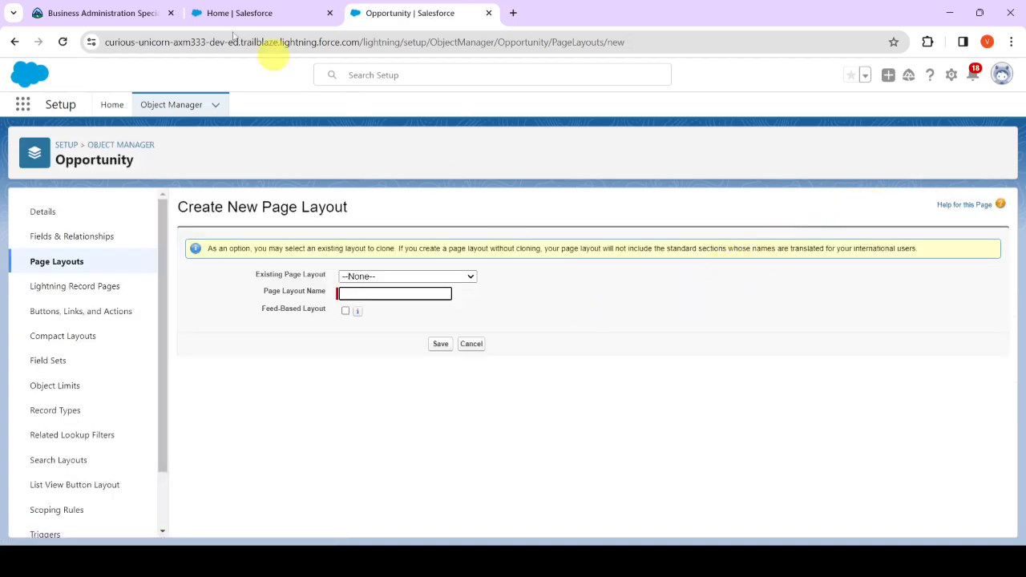
click(68, 16)
scroll(607, 259, down, 2)
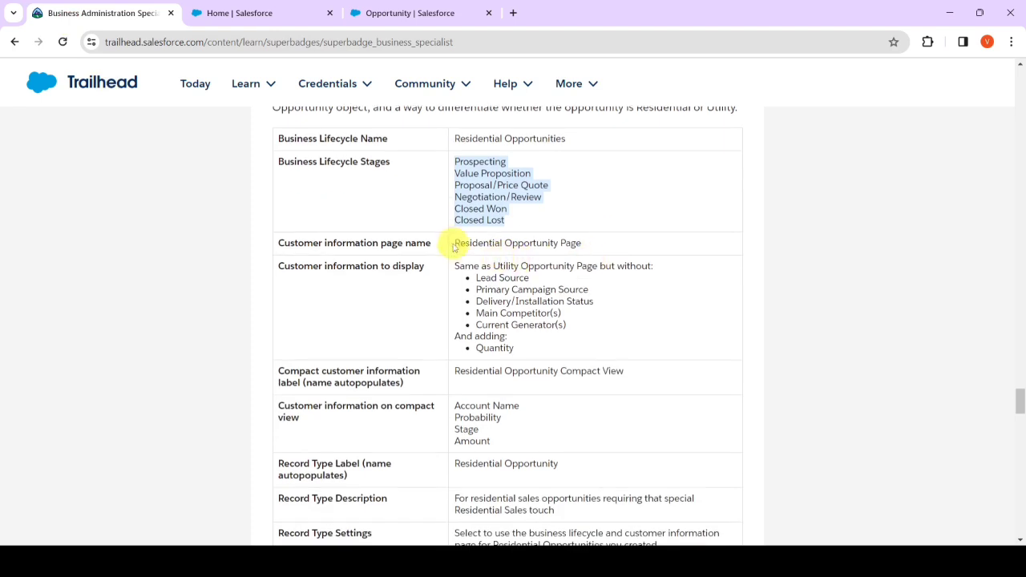
click(451, 239)
drag(481, 239, 623, 248)
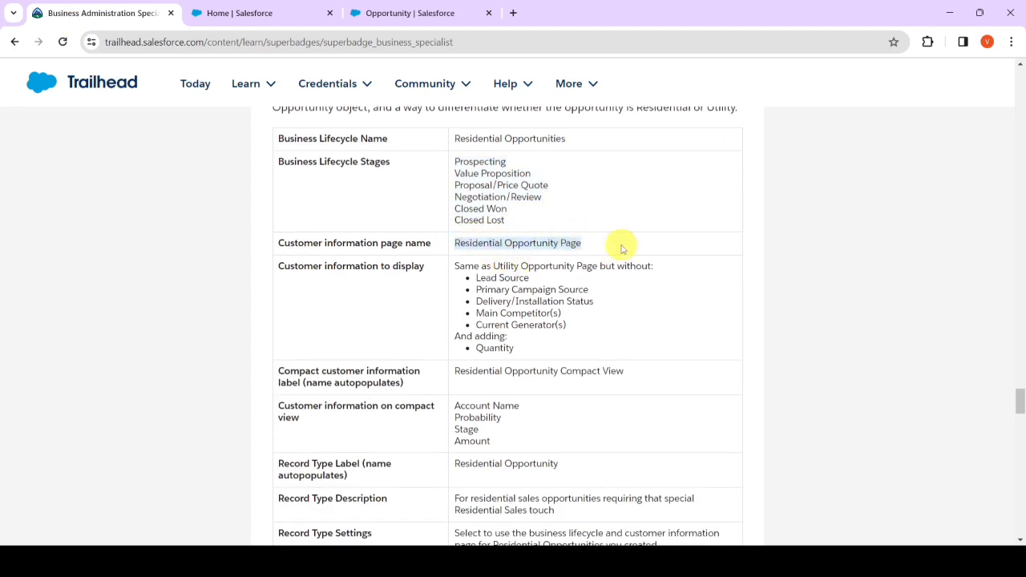
key(ctrl+c)
click(433, 13)
key(ctrl+v)
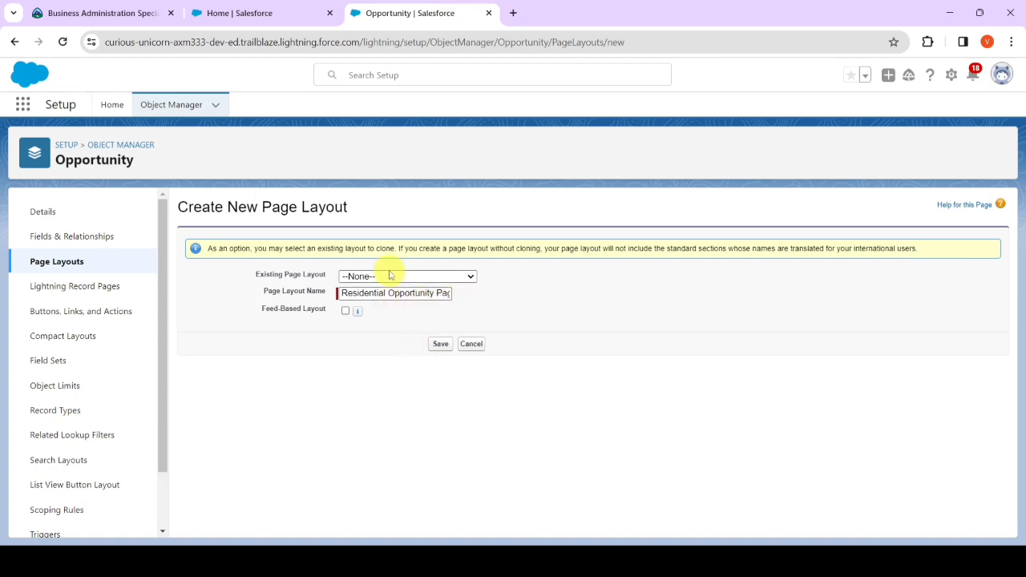
click(435, 340)
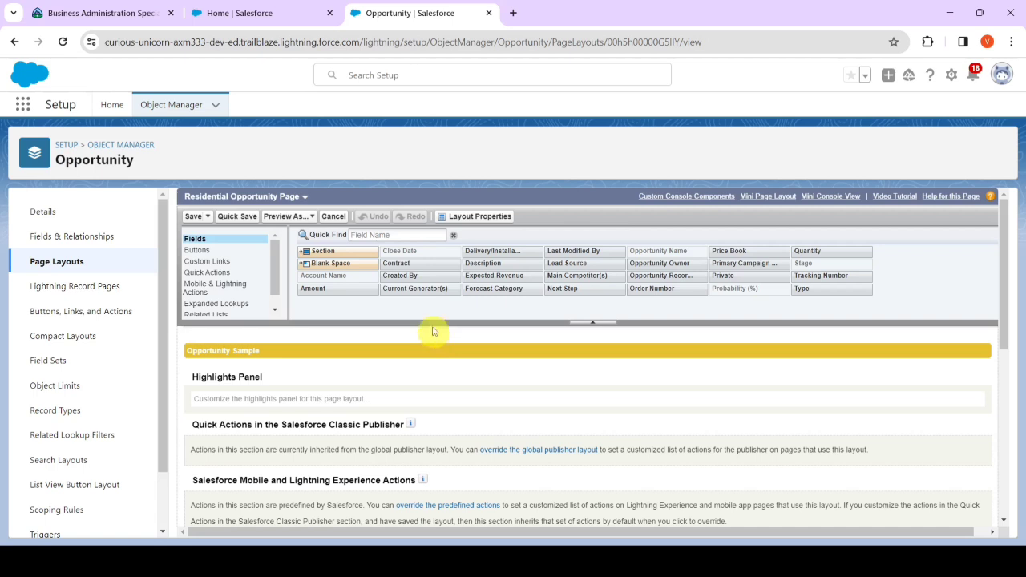
Find the Quantity field with "qua", add it above Opportunity Name in the Residential Opportunity Page layout, and save the layout.
click(385, 236)
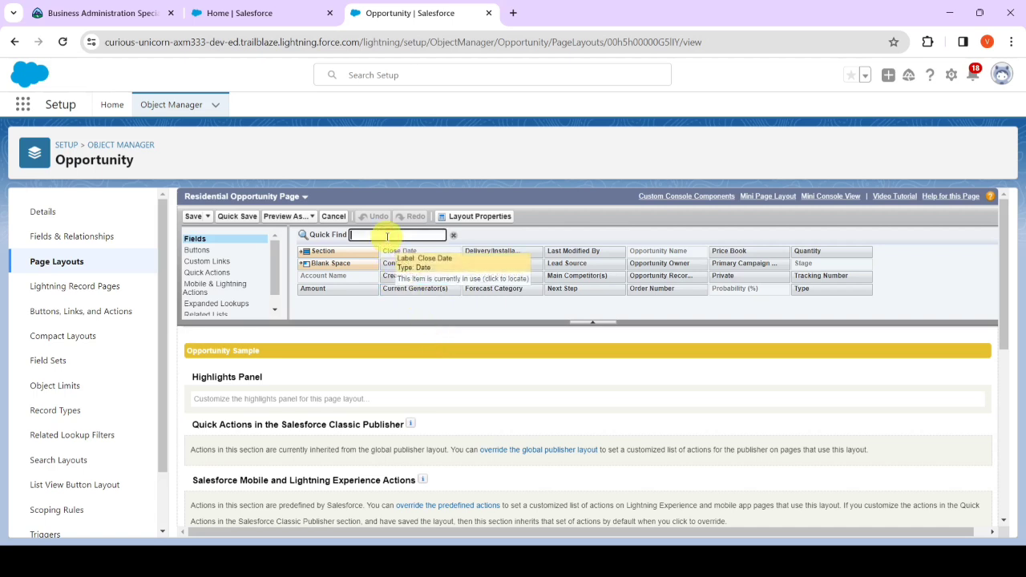
text(qua)
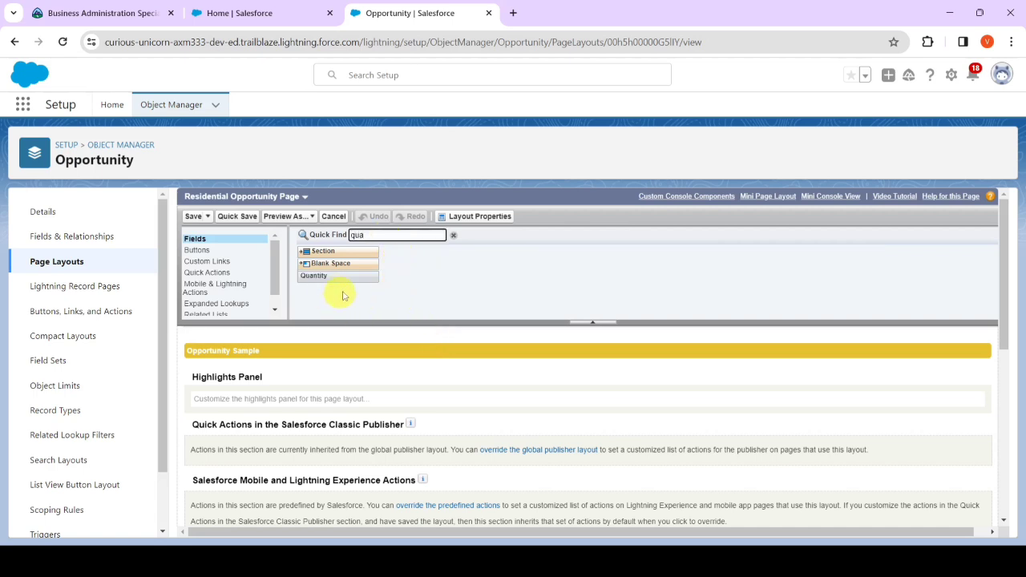
scroll(333, 391, down, 5)
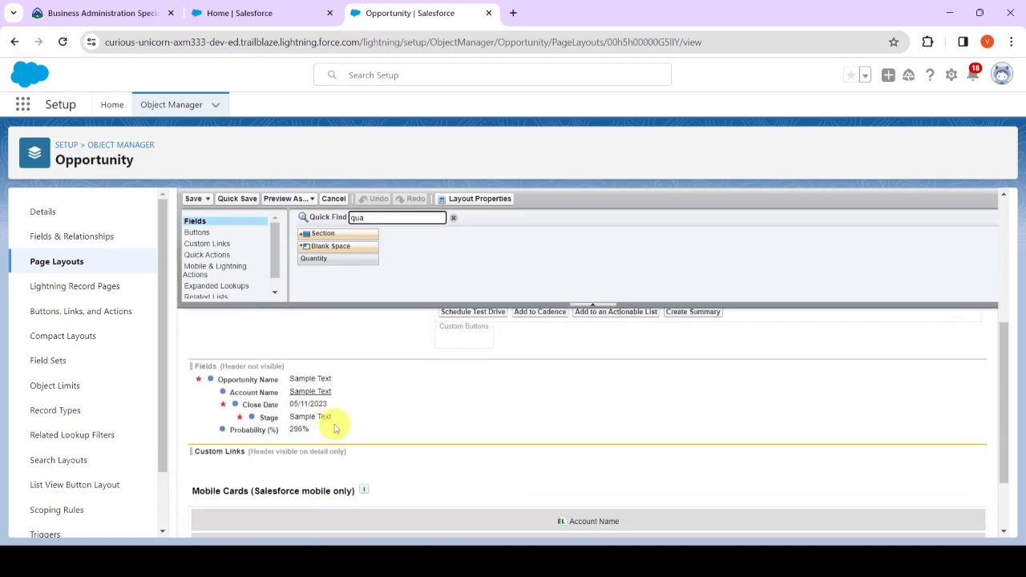
drag(331, 258, 310, 370)
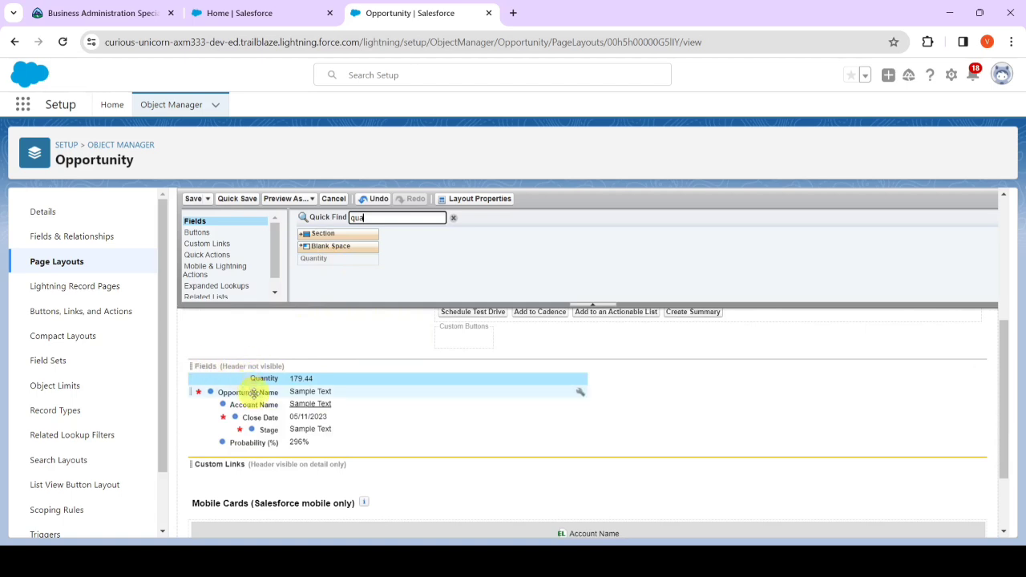
click(192, 201)
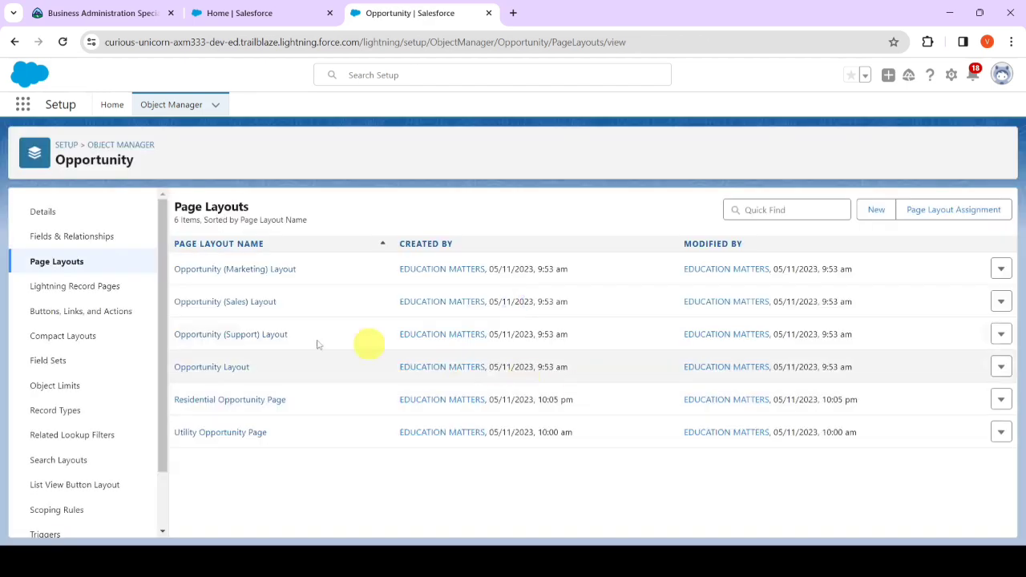
Start a new Opportunity compact layout labelled Residential Opportunity Compact View, copying the label from the Trailhead table.
click(80, 335)
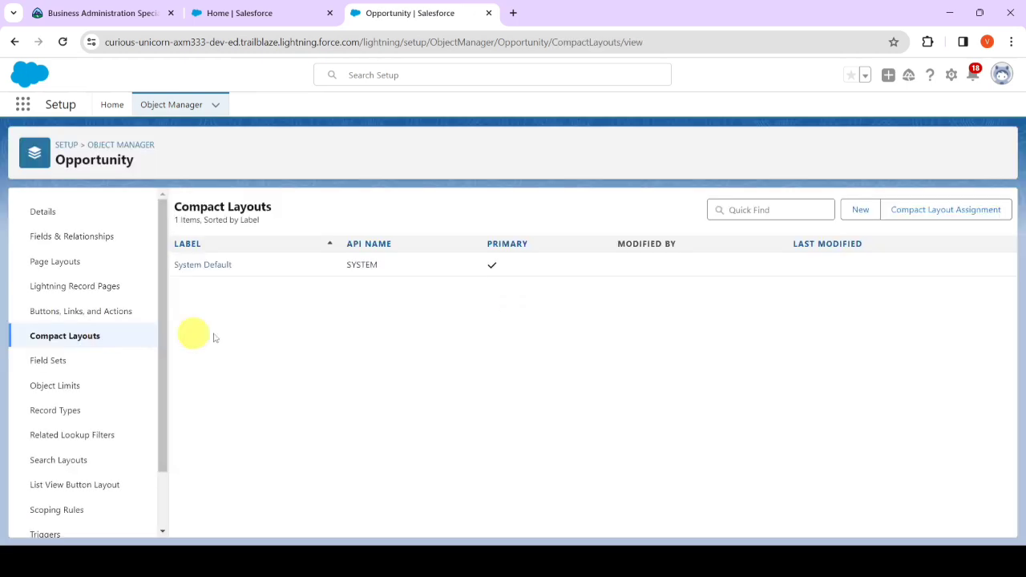
click(860, 211)
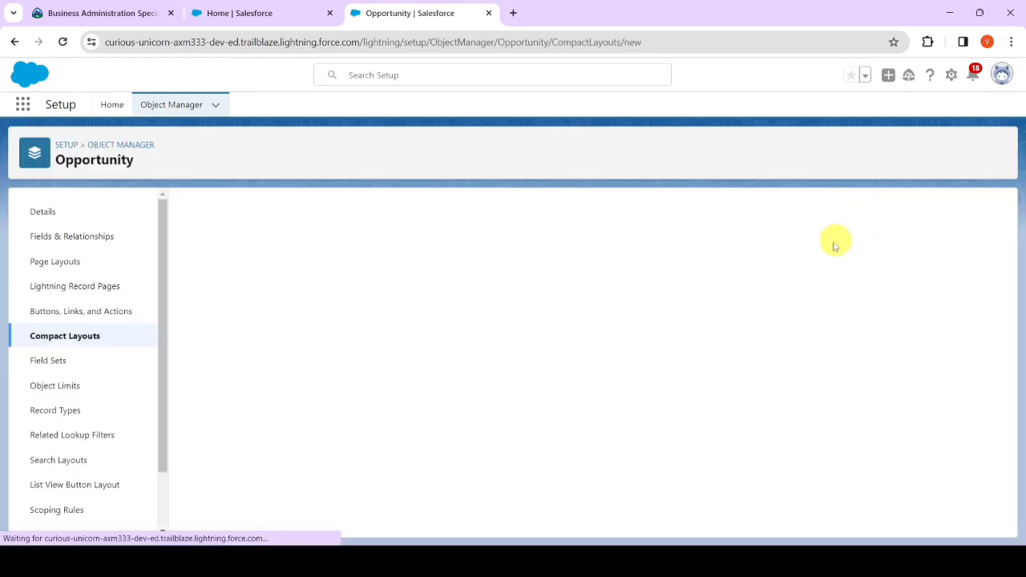
click(165, 13)
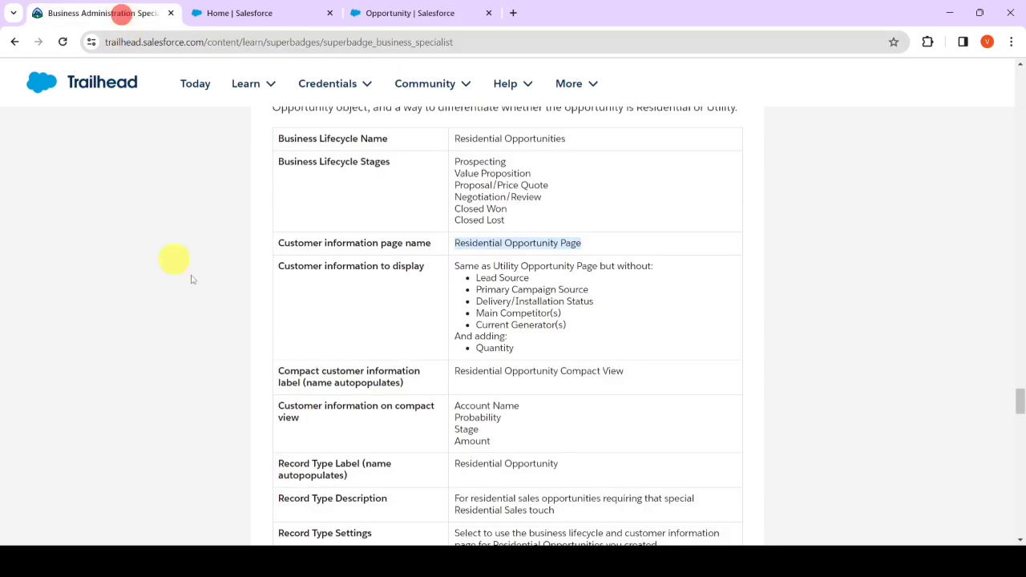
scroll(584, 335, down, 1)
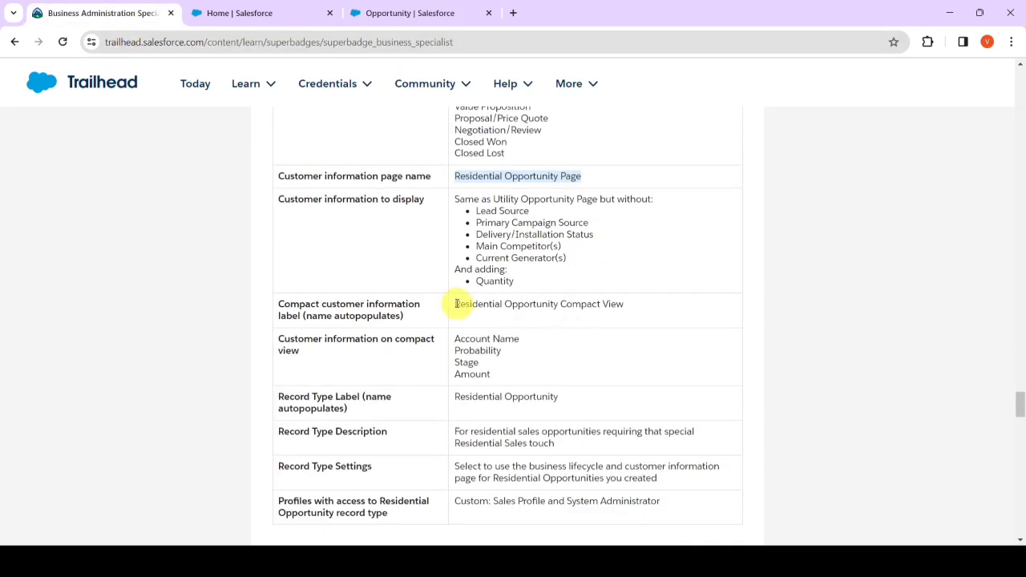
drag(452, 305, 628, 309)
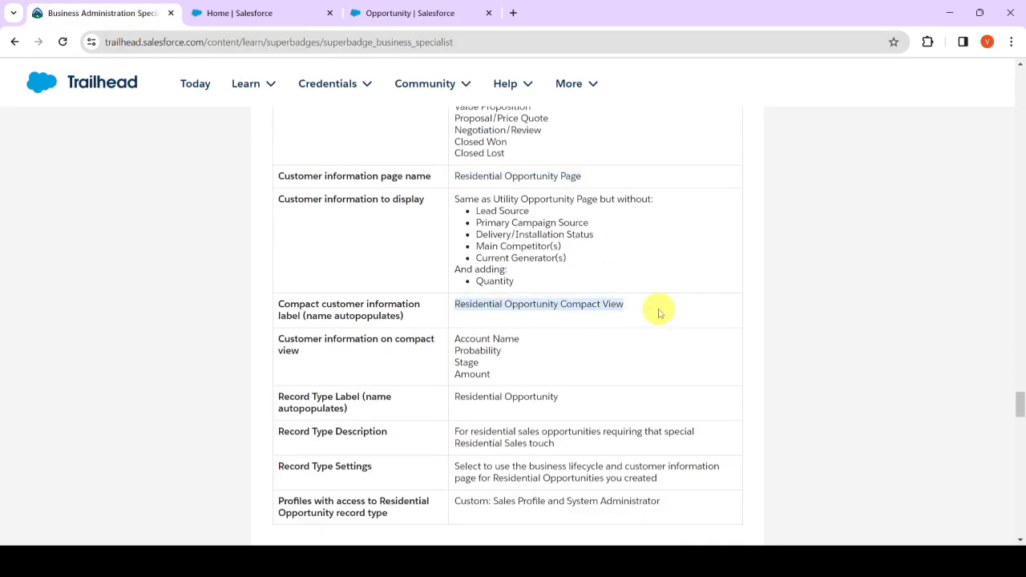
click(435, 8)
key(ctrl+v)
click(506, 335)
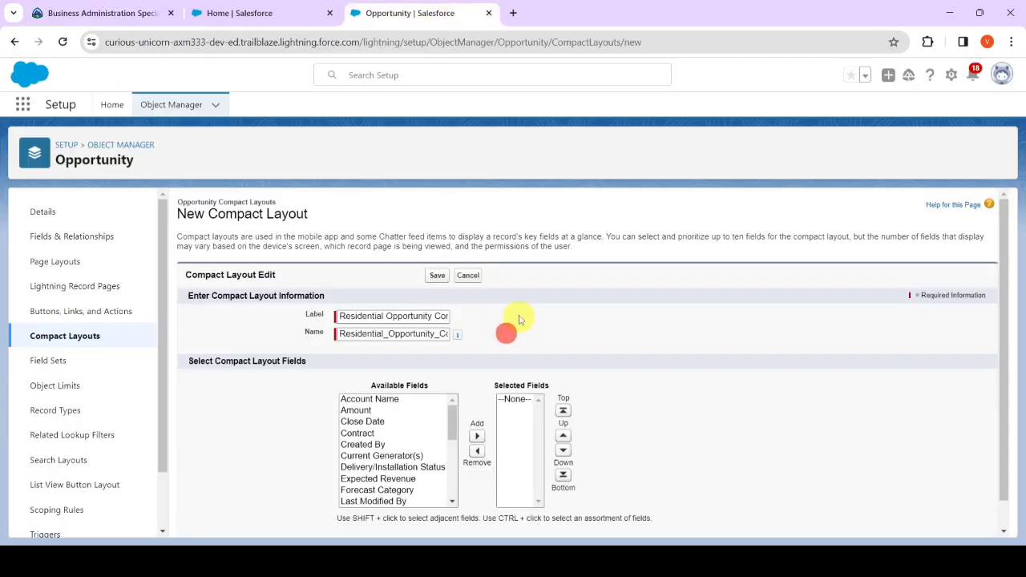
Add Account Name, Probability (%), Stage and Amount, in that order, to the compact layout's selected fields.
scroll(522, 308, down, 1)
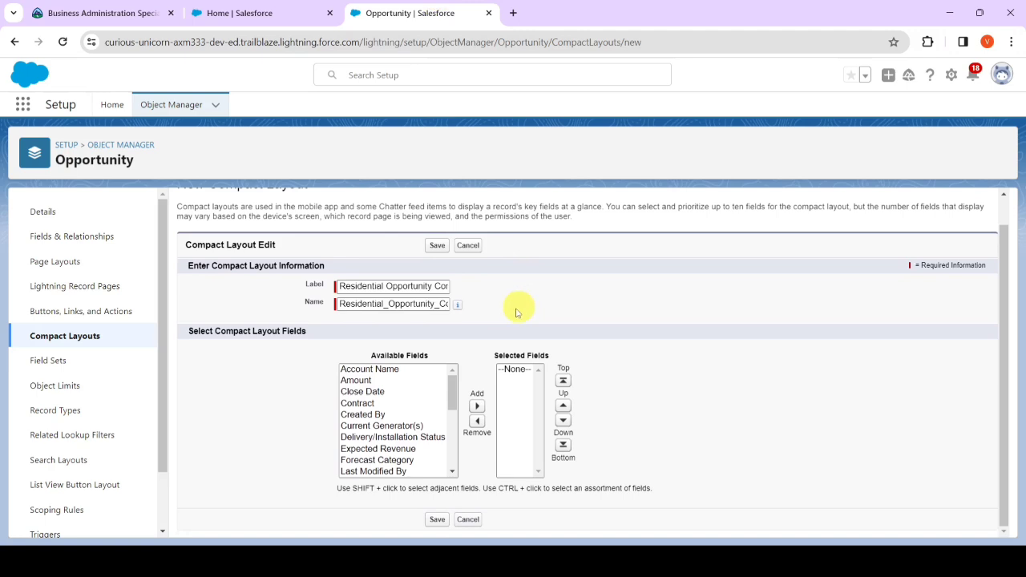
click(384, 369)
click(476, 406)
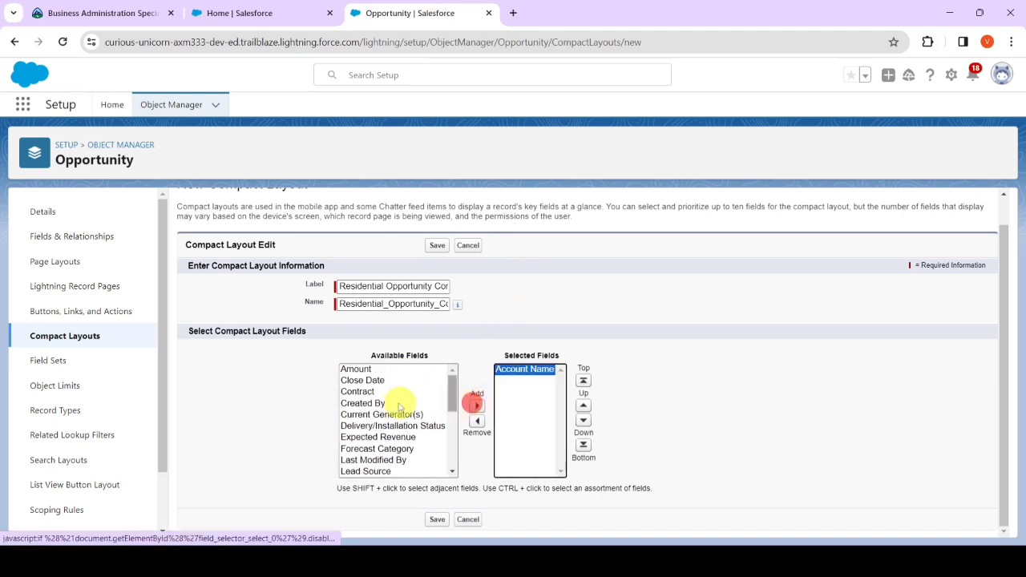
scroll(397, 415, down, 4)
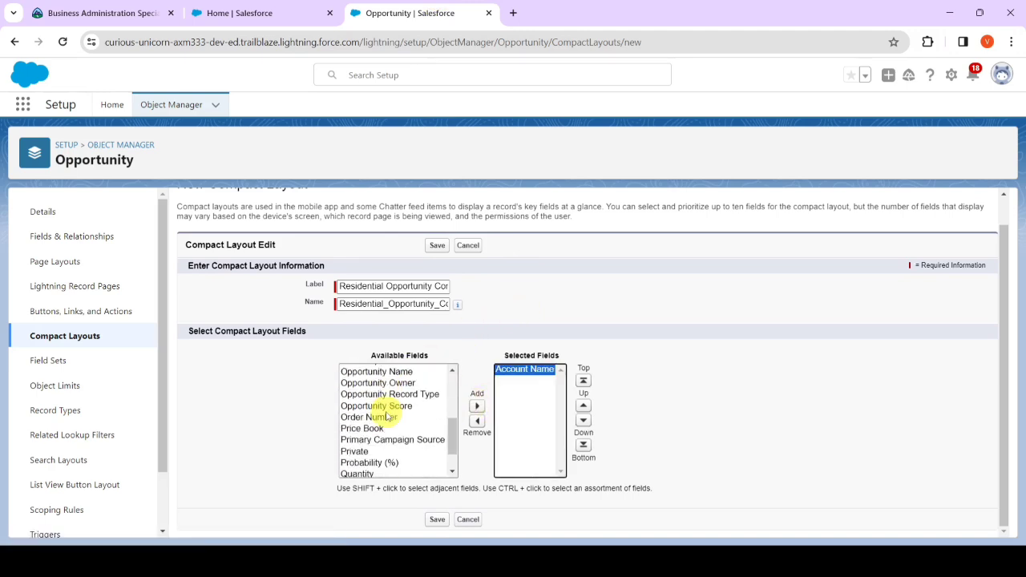
click(369, 463)
click(476, 406)
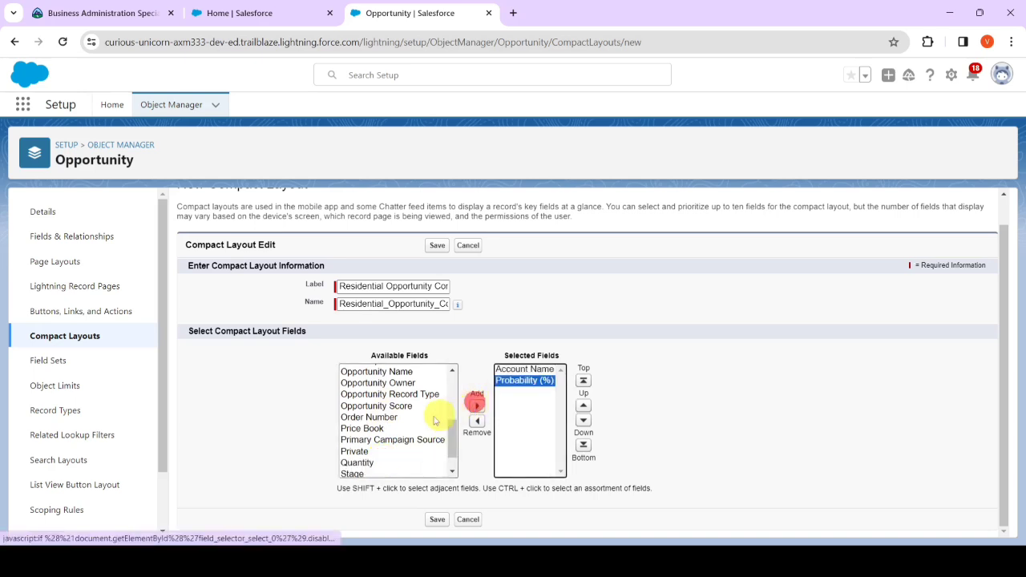
scroll(390, 449, down, 2)
click(368, 449)
click(476, 405)
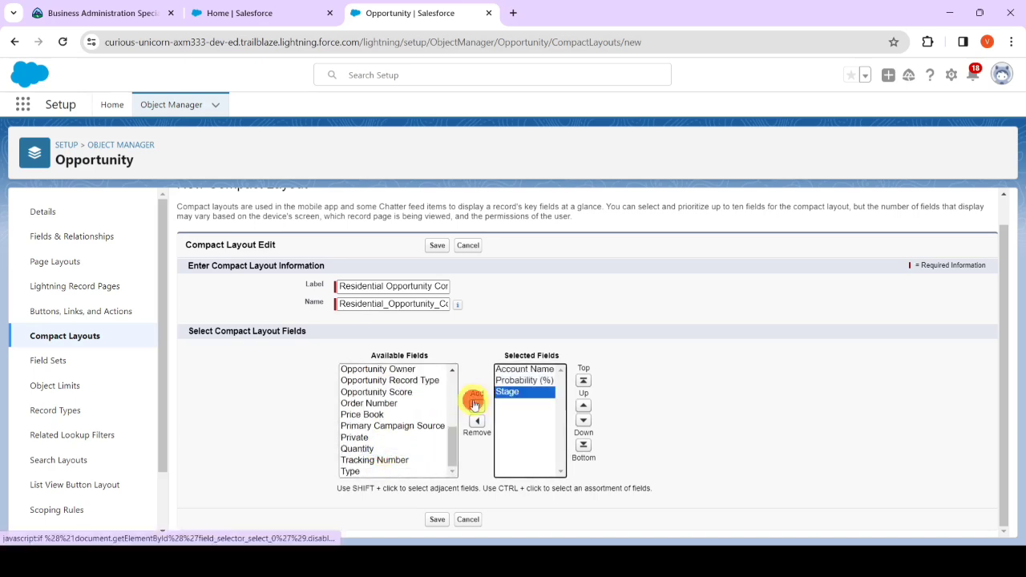
scroll(401, 428, up, 6)
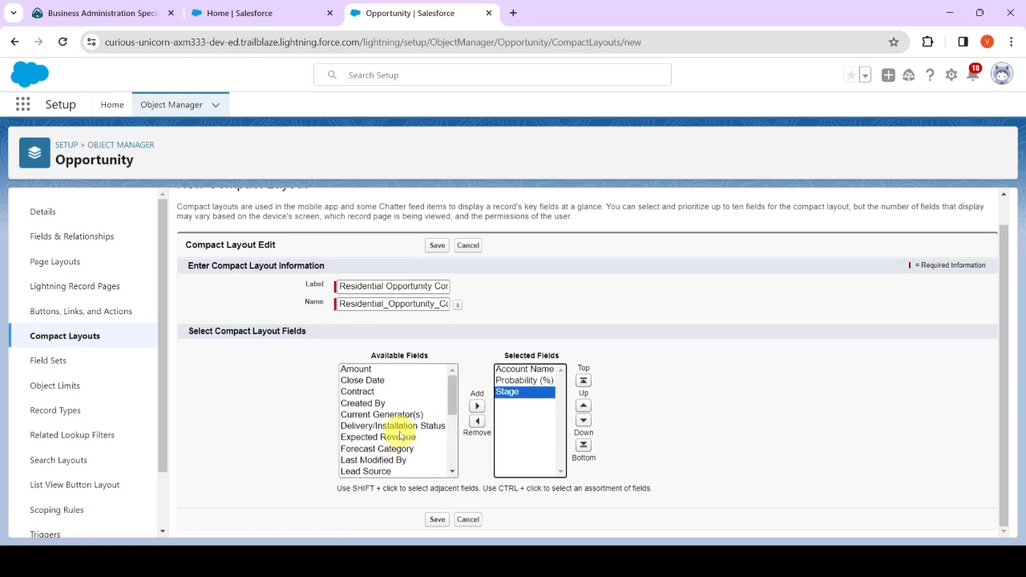
click(367, 369)
click(476, 405)
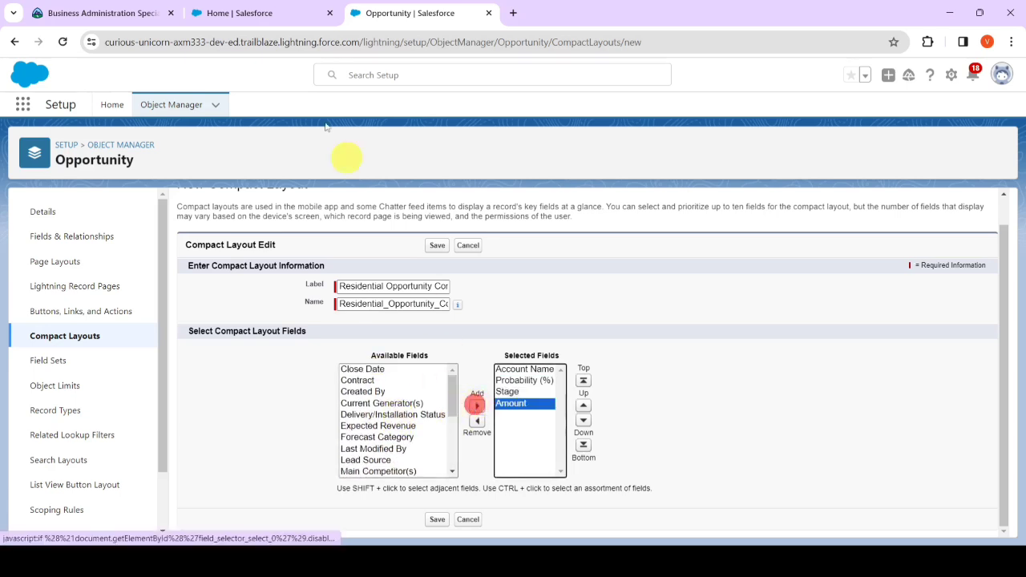
Check the selected fields against the compact view fields listed on Trailhead and save the compact layout.
click(103, 13)
scroll(493, 305, down, 1)
drag(454, 270, 506, 307)
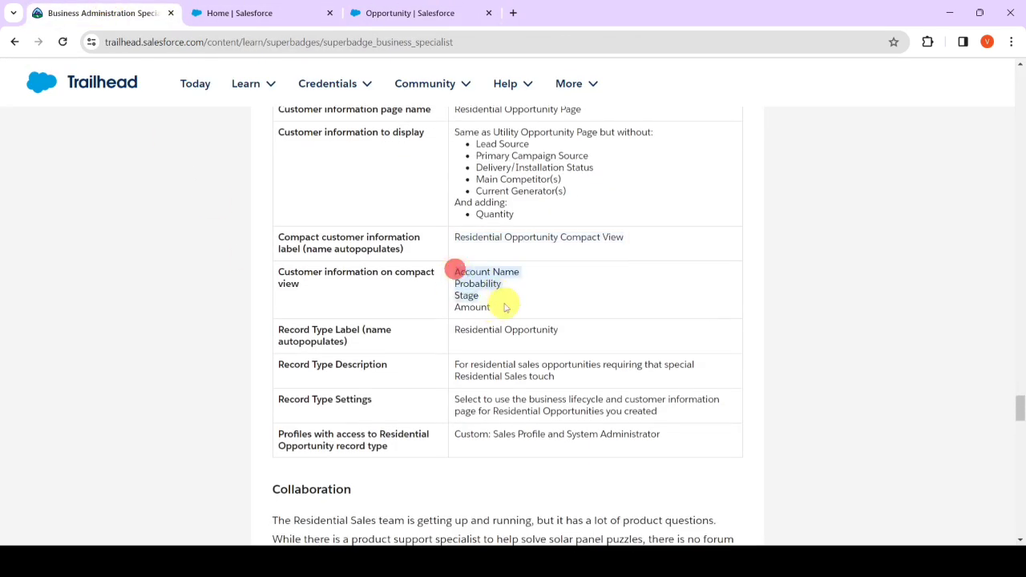
click(458, 13)
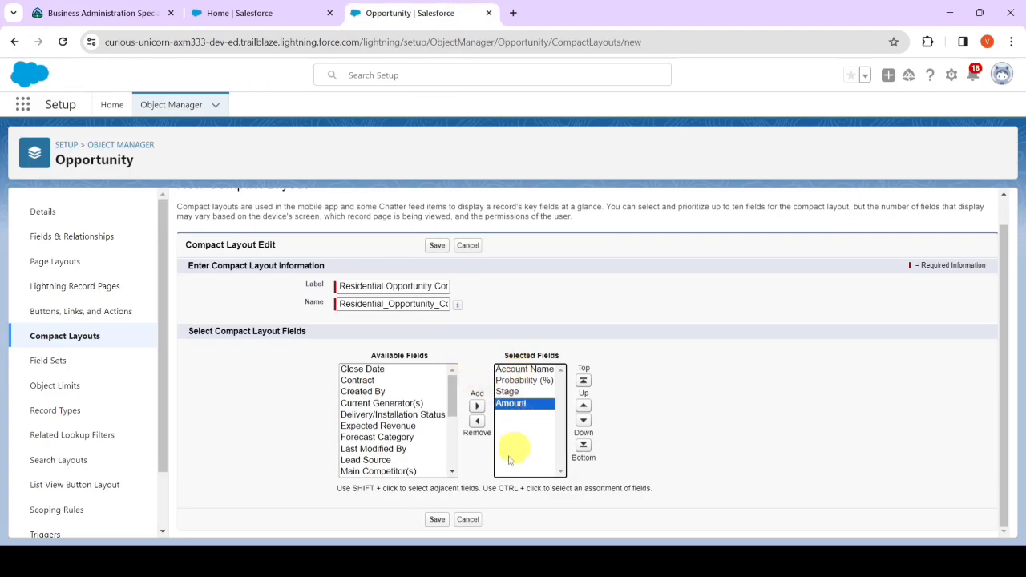
click(435, 520)
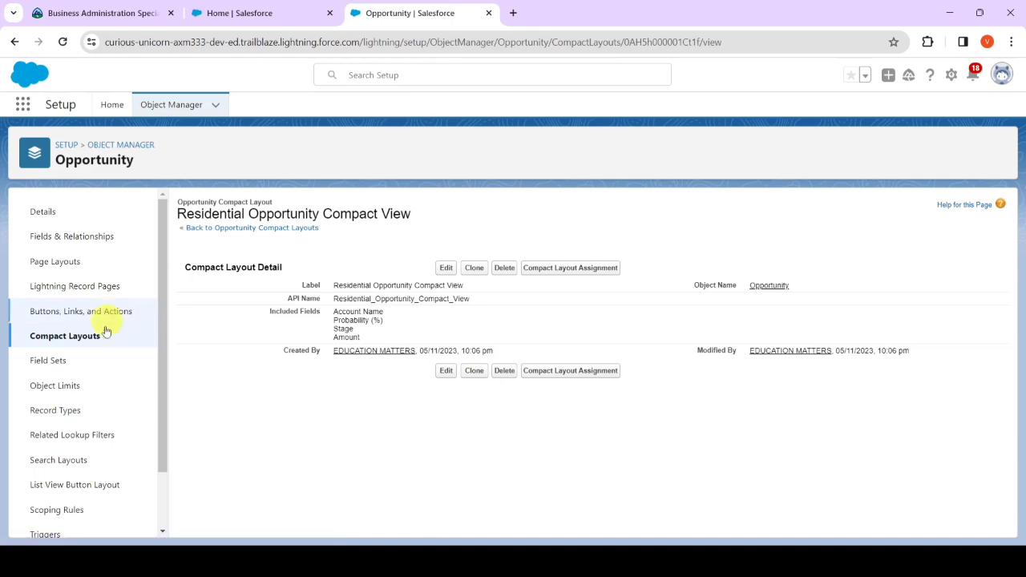
Start a new Opportunity record type labelled Residential Opportunity, copying the label from the Trailhead table.
scroll(87, 354, down, 1)
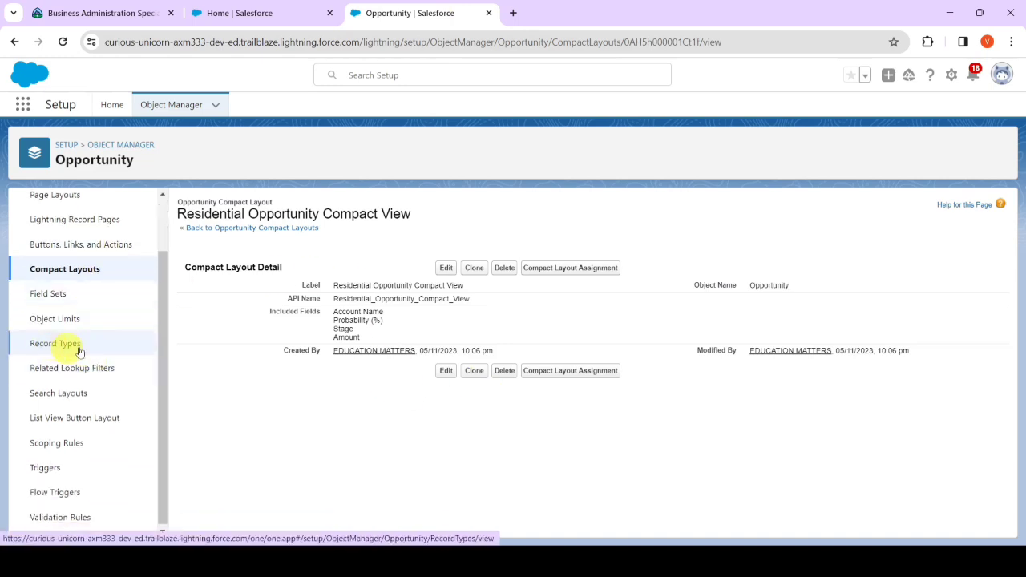
click(54, 344)
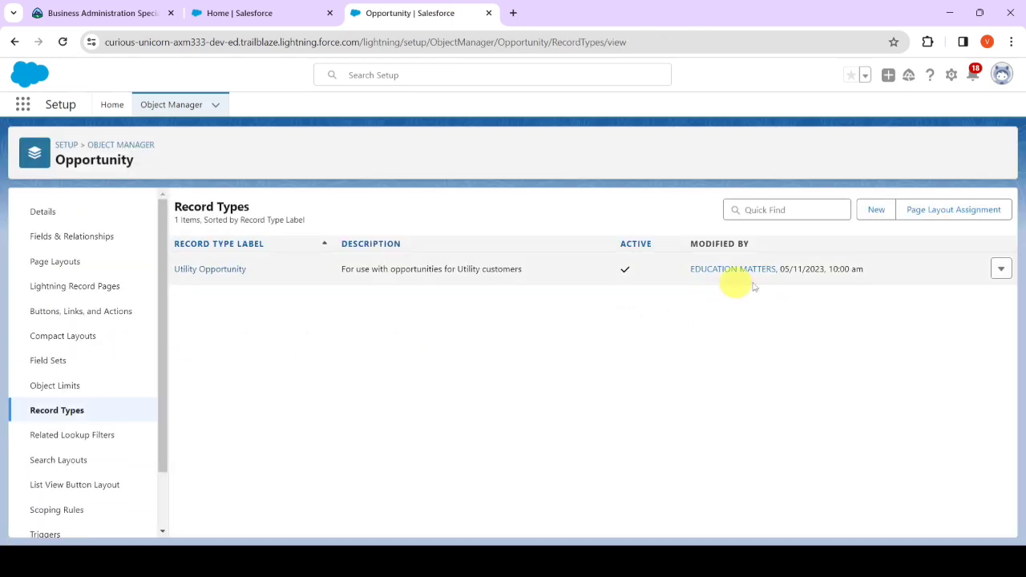
click(876, 210)
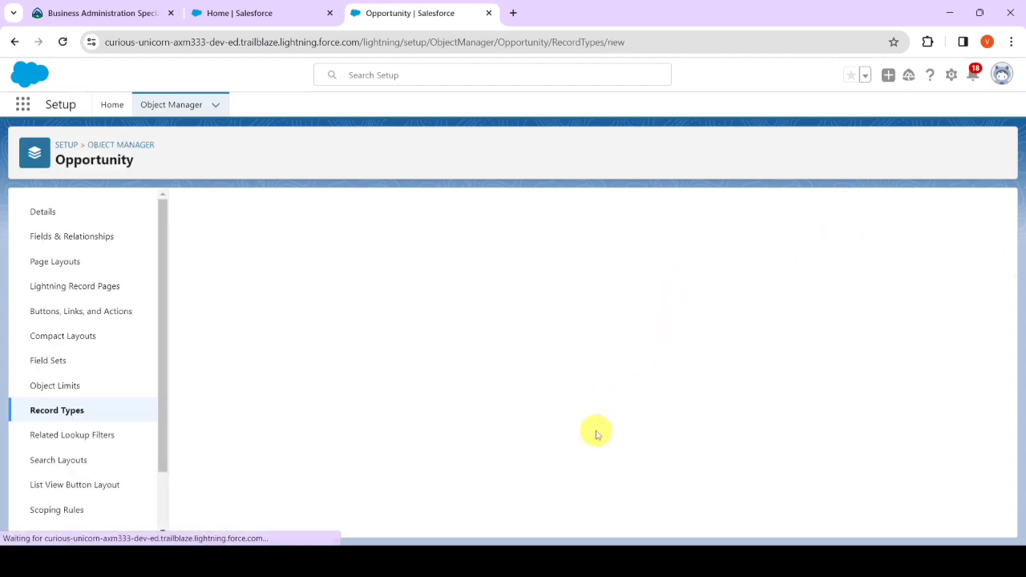
click(104, 13)
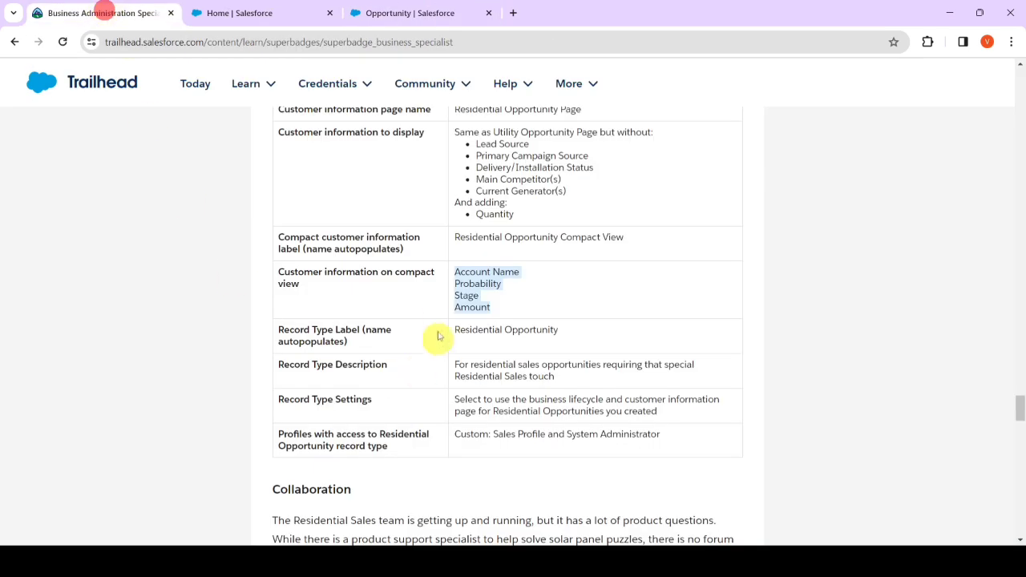
scroll(468, 297, down, 1)
drag(453, 263, 560, 269)
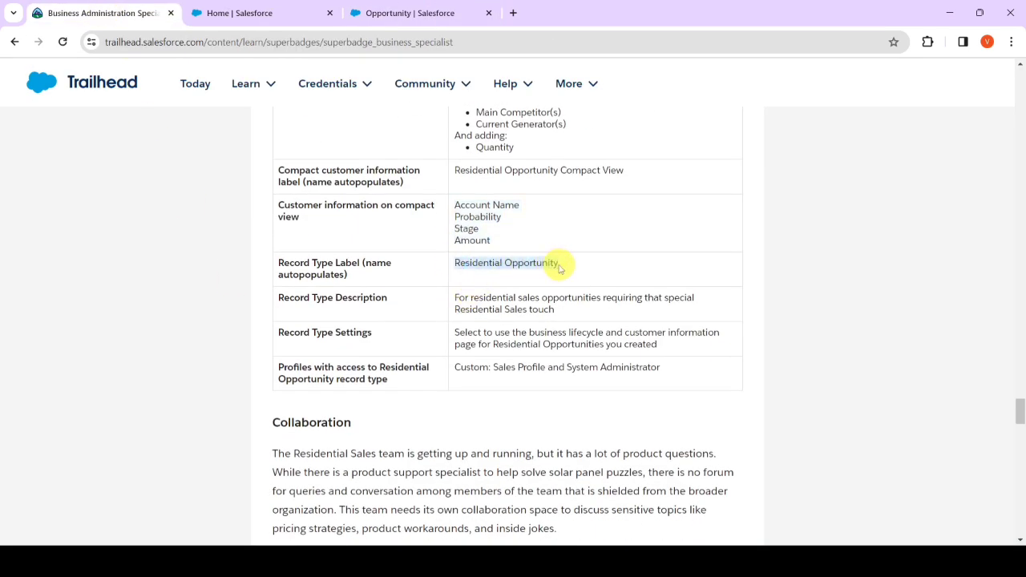
key(ctrl+c)
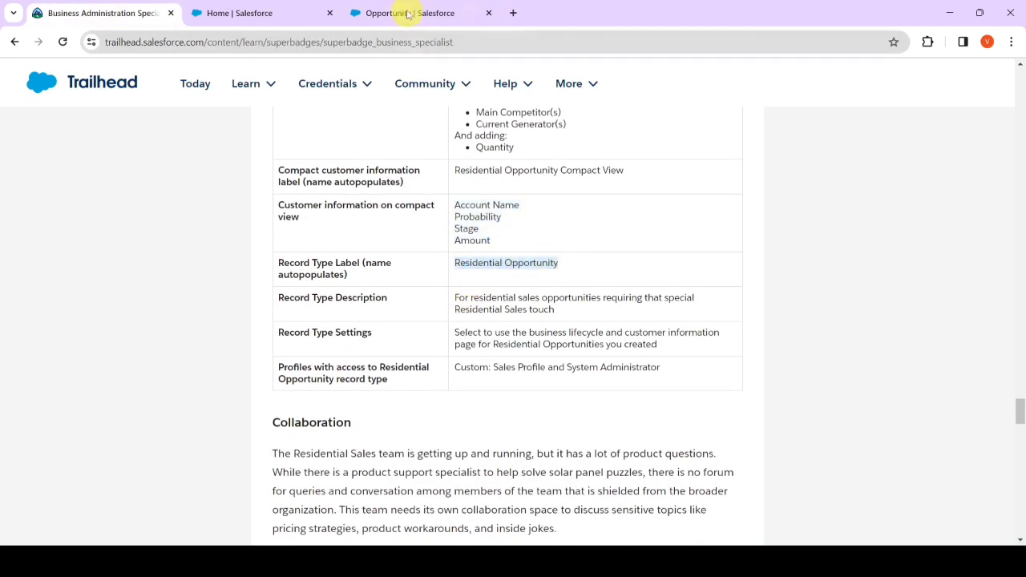
click(404, 13)
key(ctrl+v)
click(510, 347)
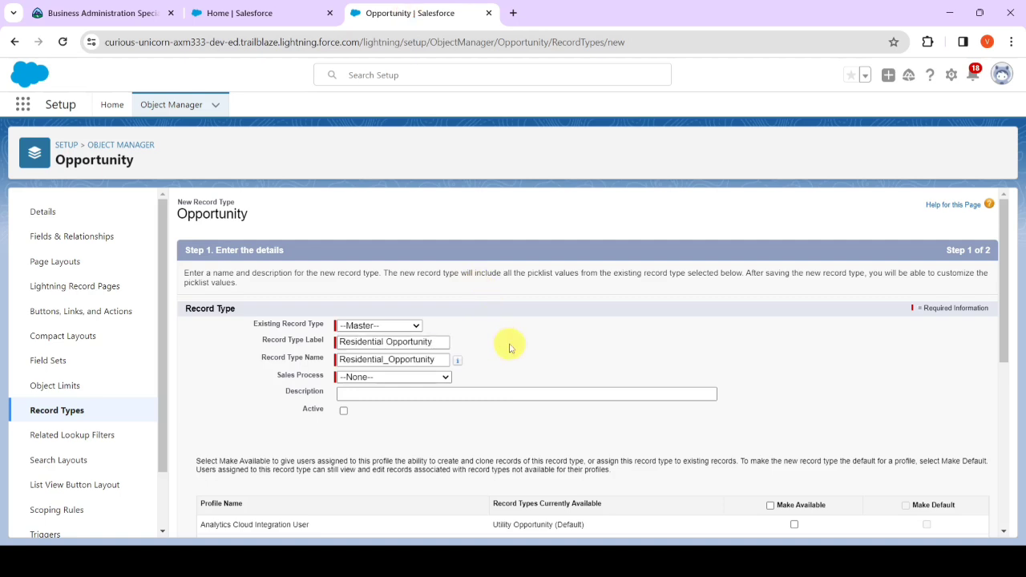
Assign the Residential Opportunities sales process to the new record type and make it active.
scroll(512, 344, down, 1)
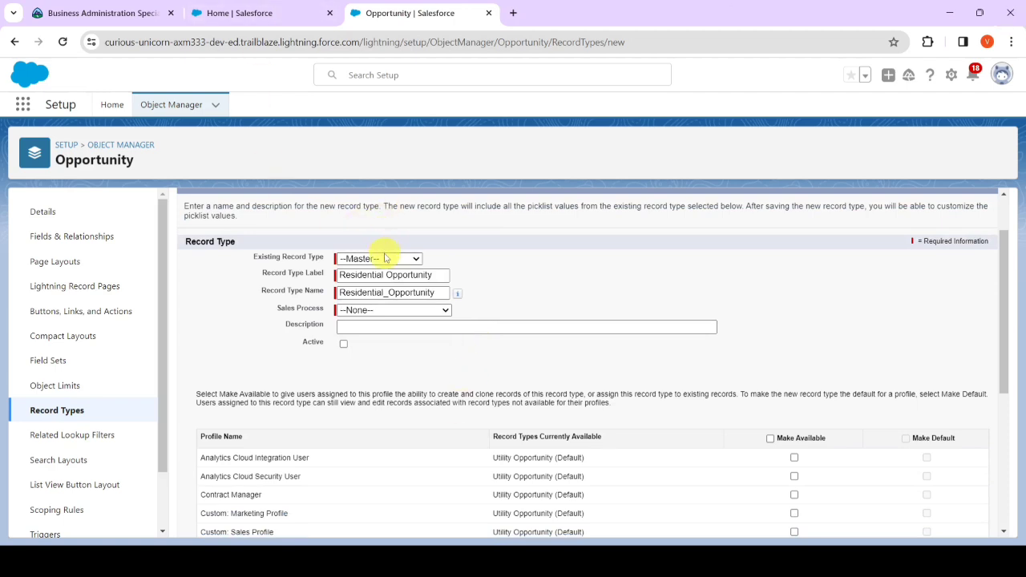
click(374, 311)
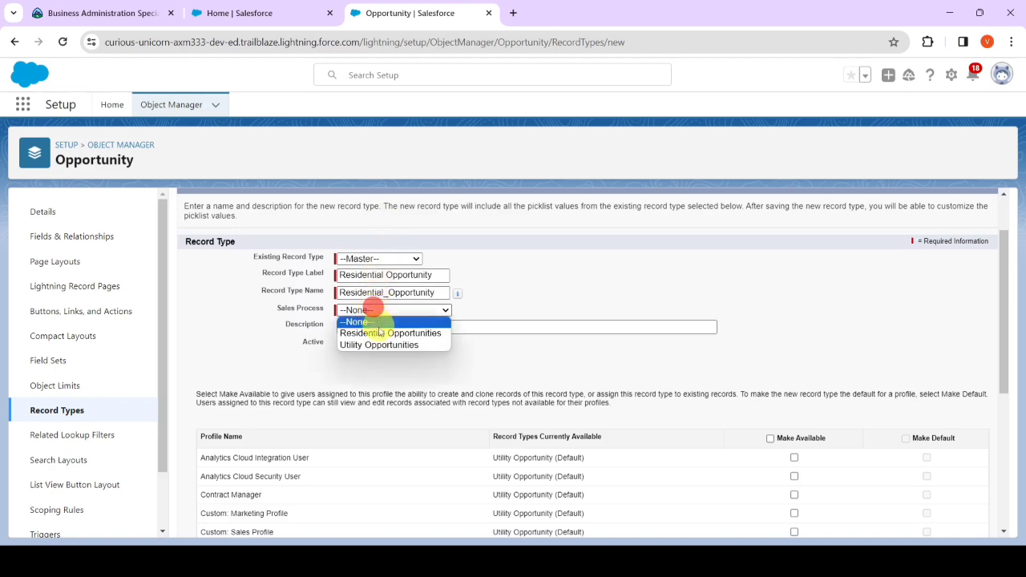
click(381, 332)
scroll(378, 308, down, 1)
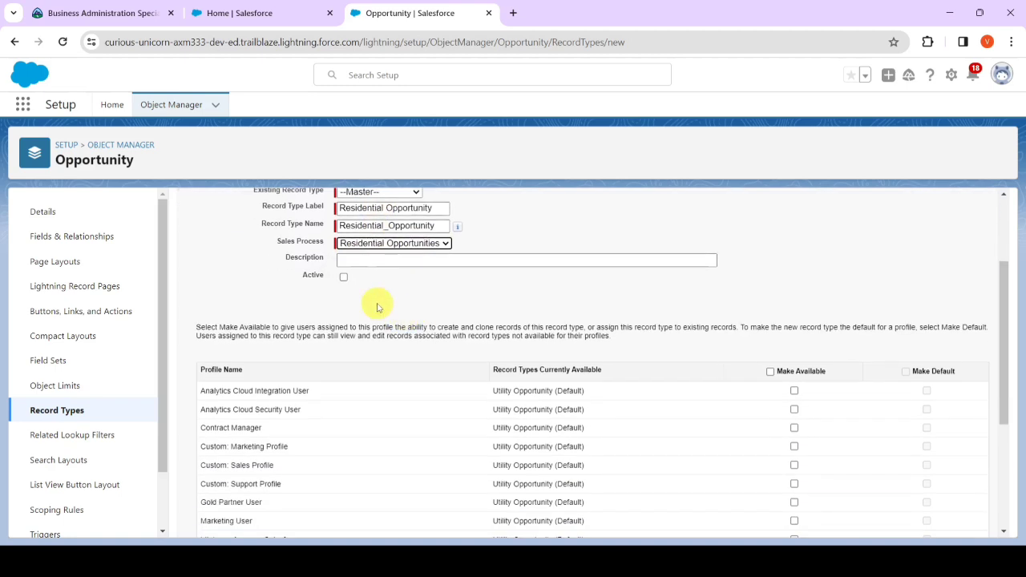
click(343, 278)
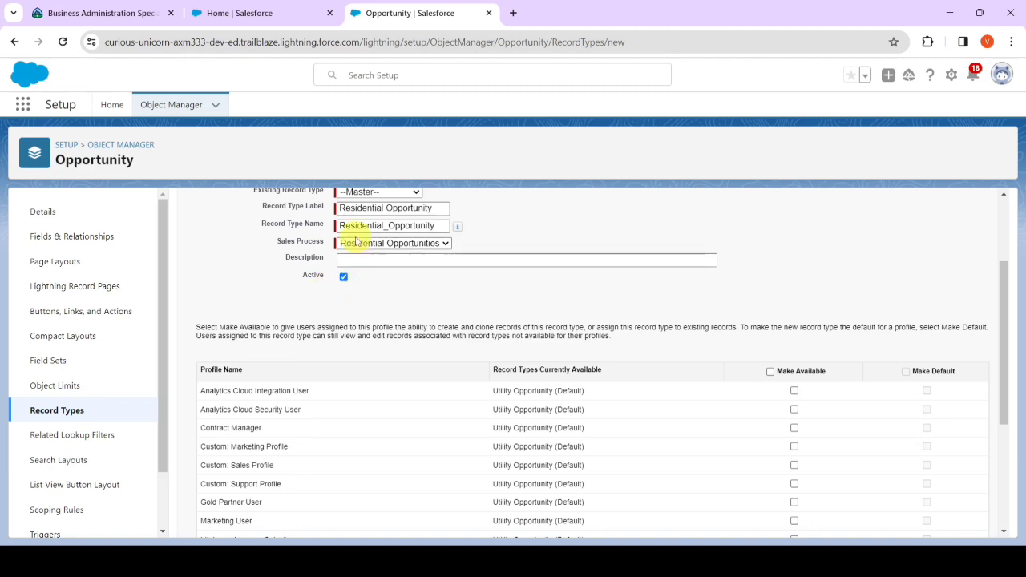
Copy the Trailhead record type description "For residential sales opportunities requiring that special Residential Sales touch" into the new record type's description.
click(88, 11)
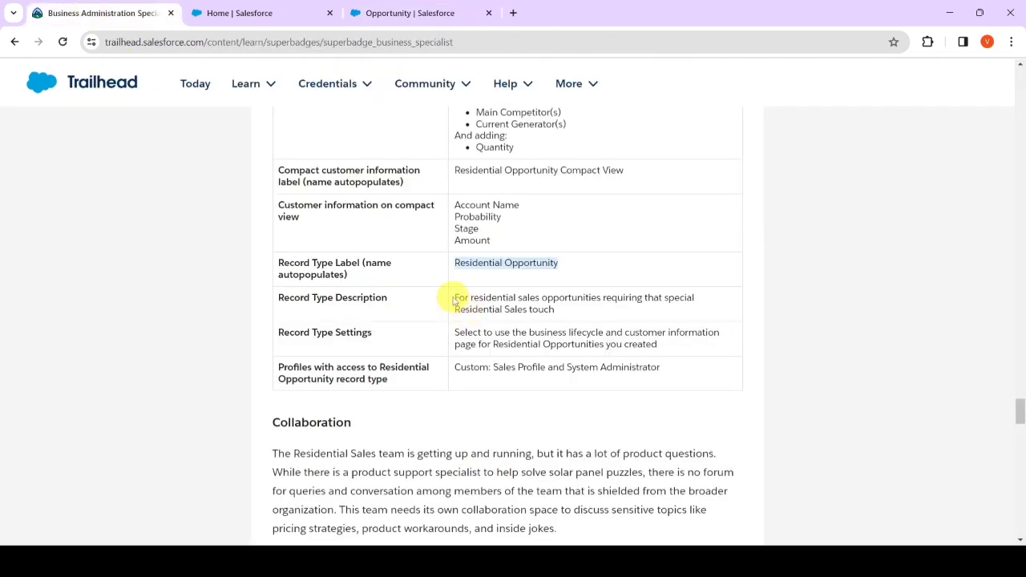
drag(454, 300, 604, 310)
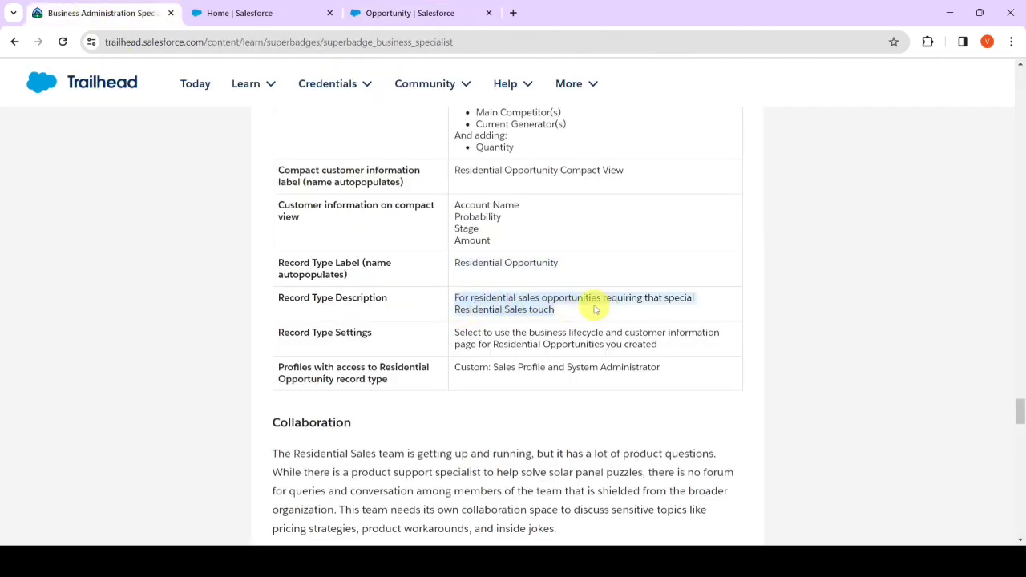
click(409, 13)
click(464, 260)
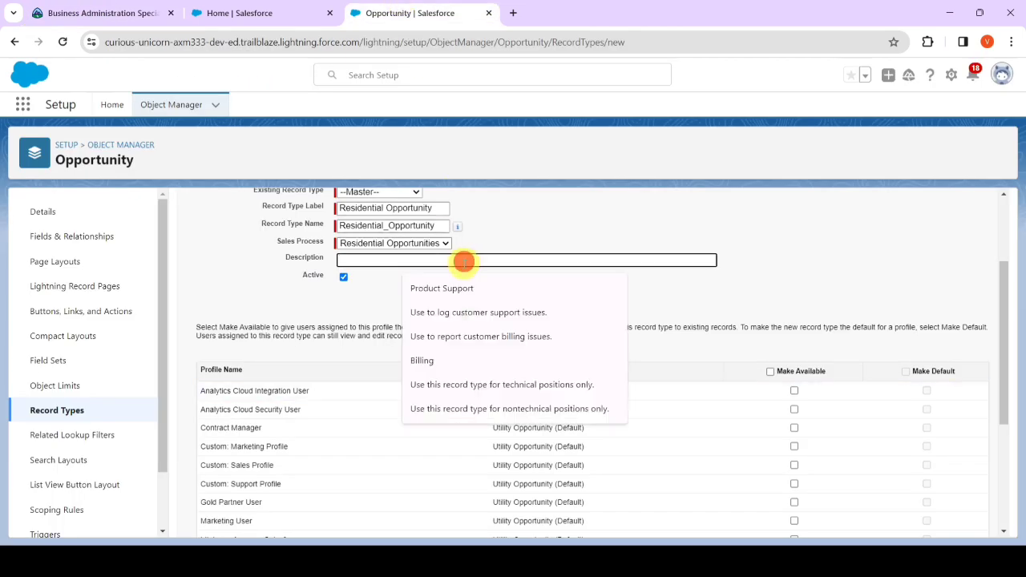
key(ctrl+v)
Make the Residential Opportunity record type available to all profiles and continue to the page layout assignment.
scroll(630, 325, down, 1)
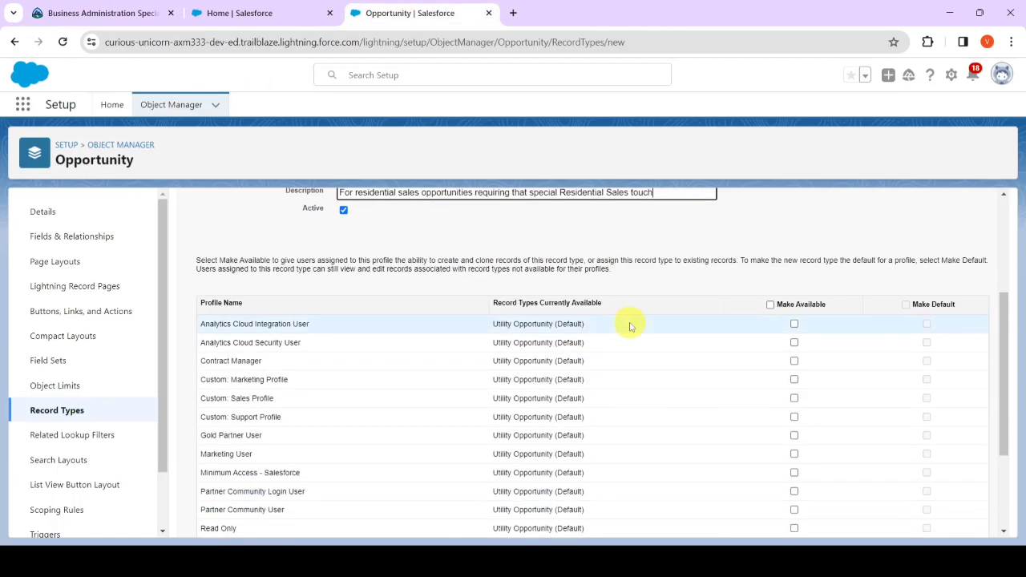
scroll(630, 325, down, 1)
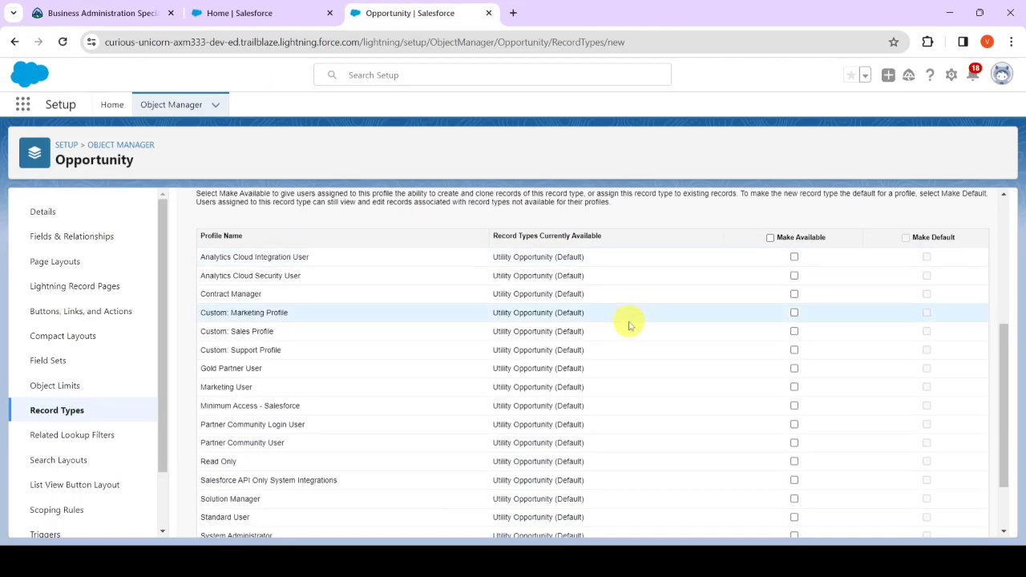
click(770, 238)
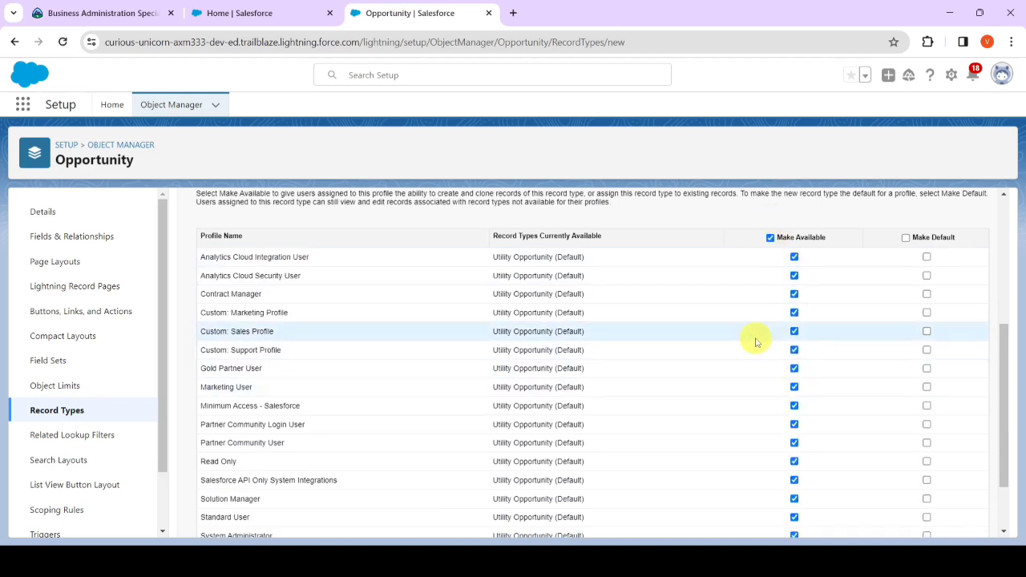
scroll(704, 343, down, 2)
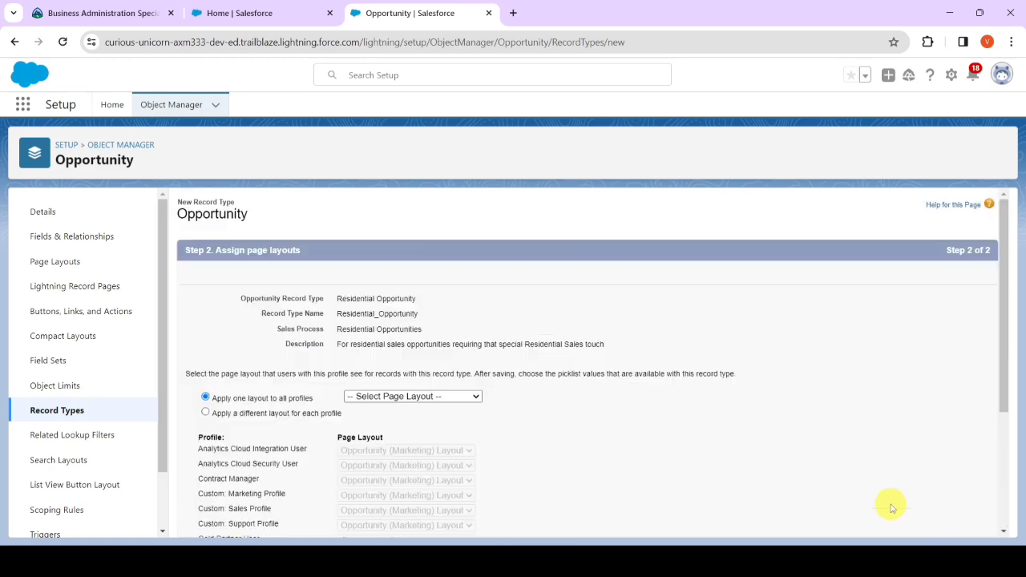
Apply the Residential Opportunity Page layout to all profiles and save the record type.
scroll(802, 449, down, 1)
click(465, 330)
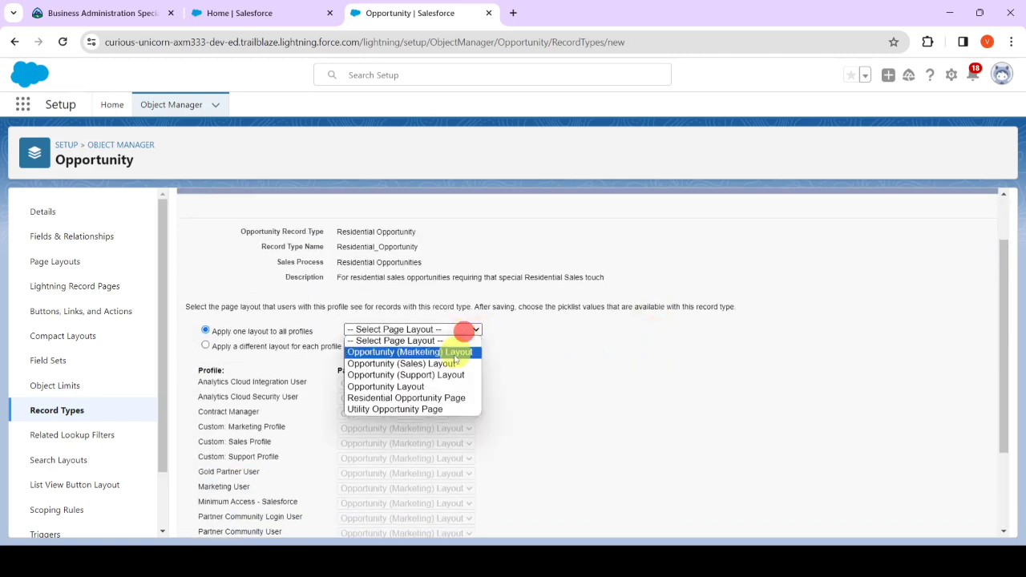
click(447, 398)
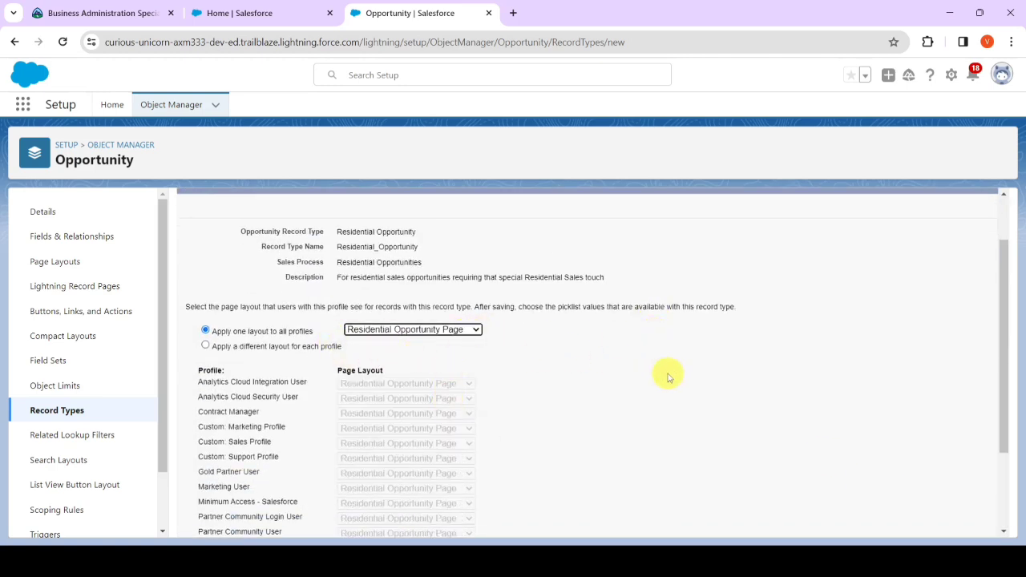
scroll(665, 375, down, 3)
click(951, 522)
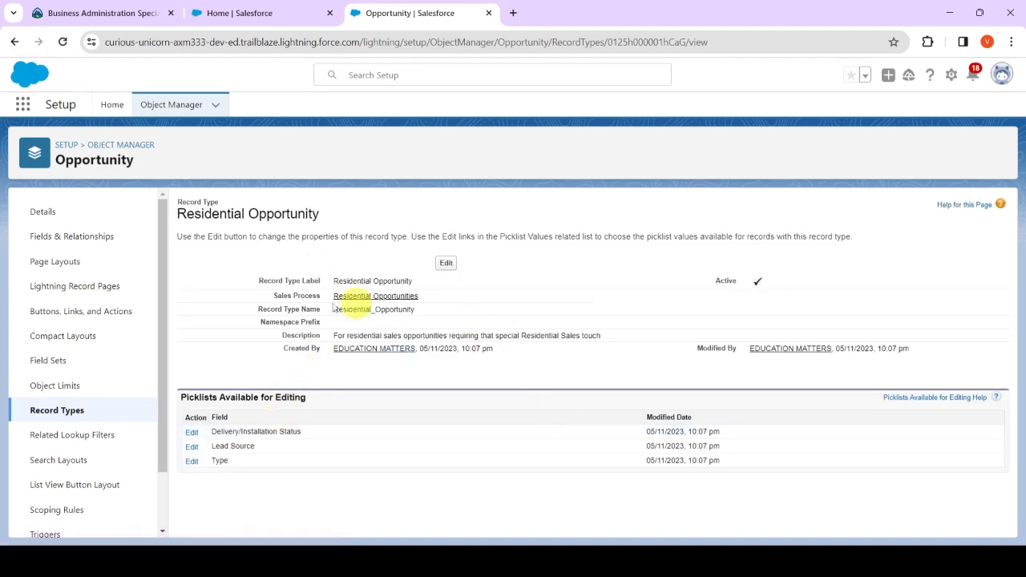
Review the Opportunity page layout assignments for each profile and record type, leaving the assignment editor without saving.
click(56, 261)
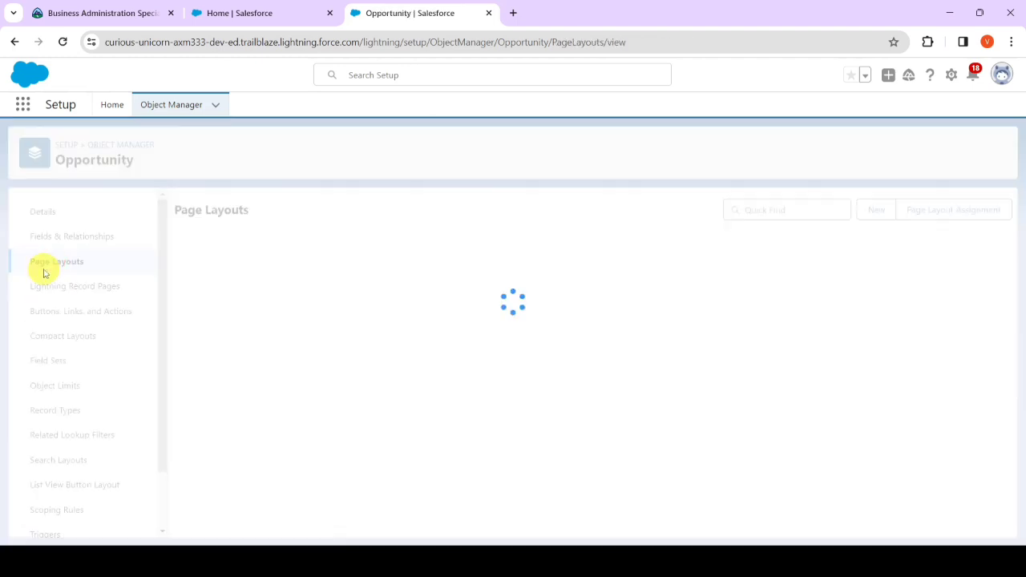
click(956, 211)
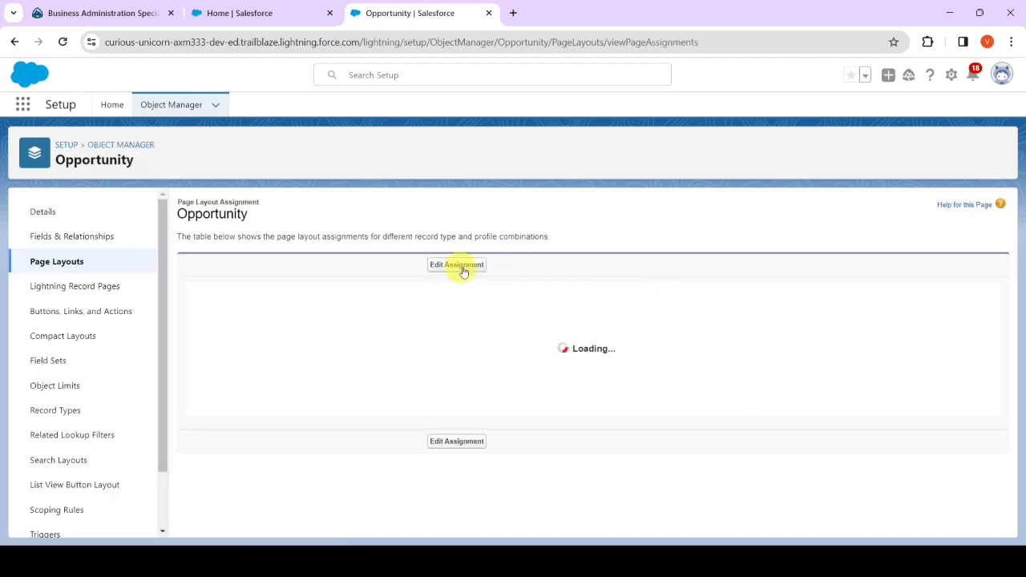
click(454, 266)
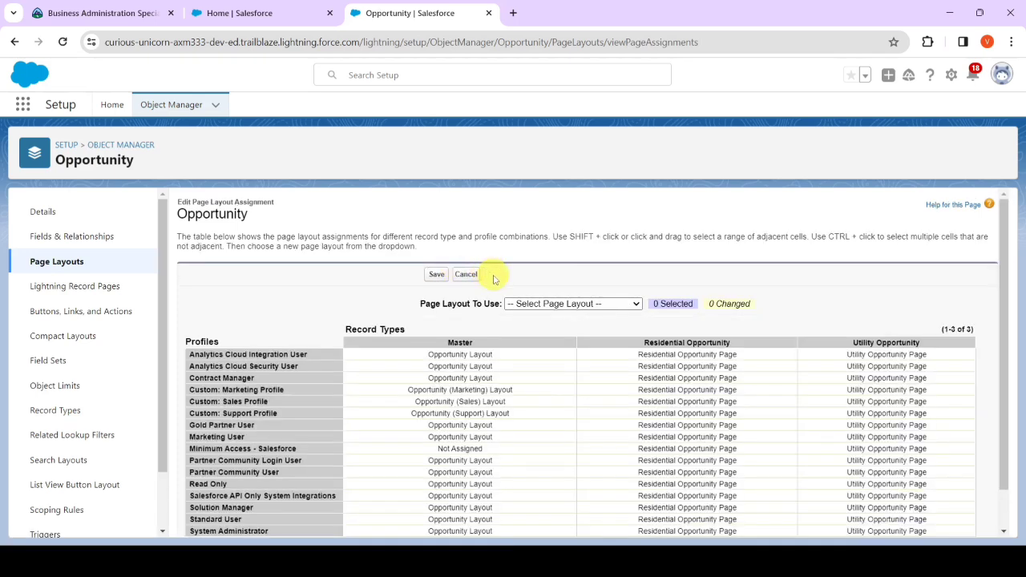
scroll(581, 225, down, 1)
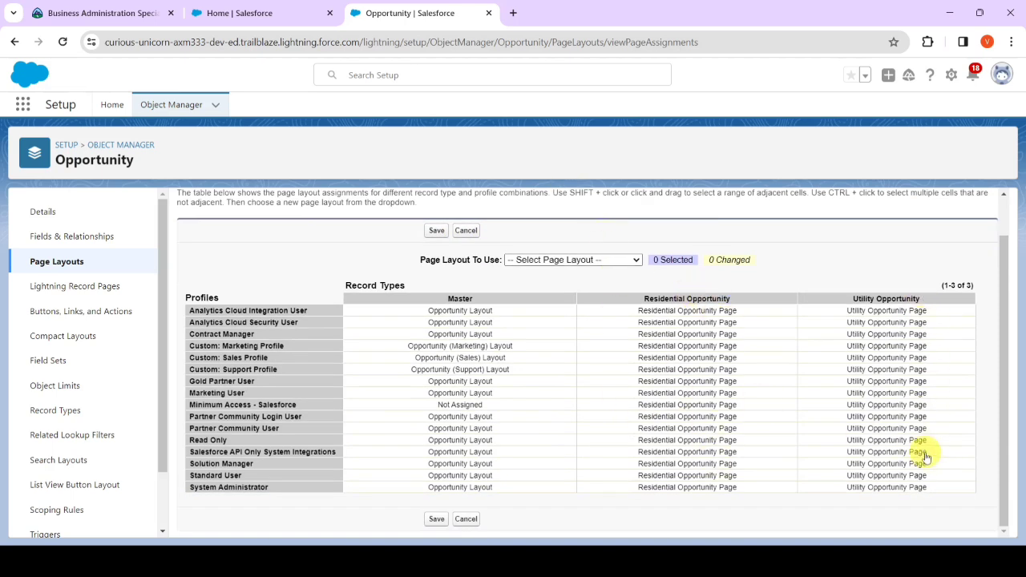
click(467, 520)
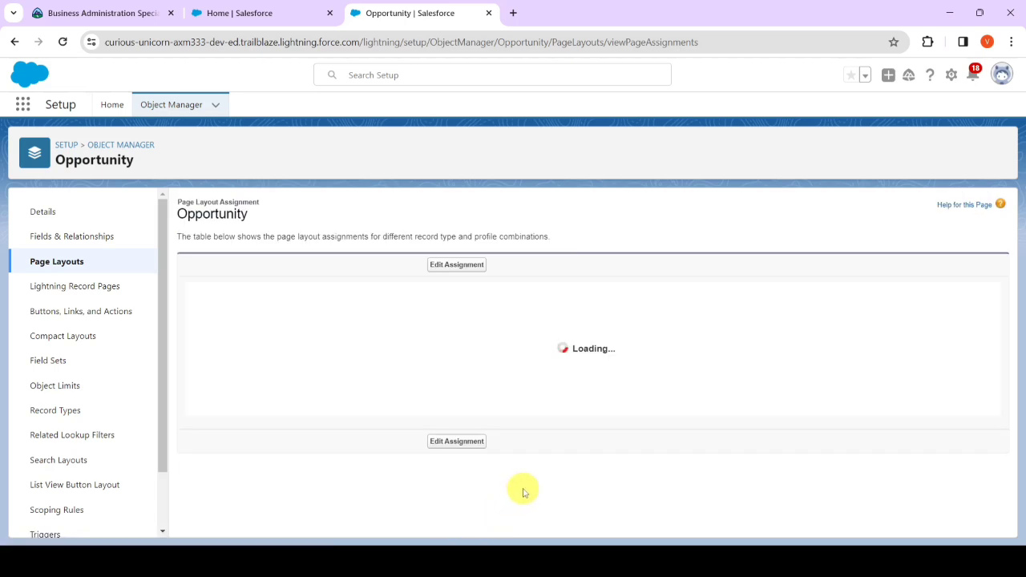
Return to the Trailhead superbadge page and submit challenge 6, Build a business process, for checking.
click(142, 12)
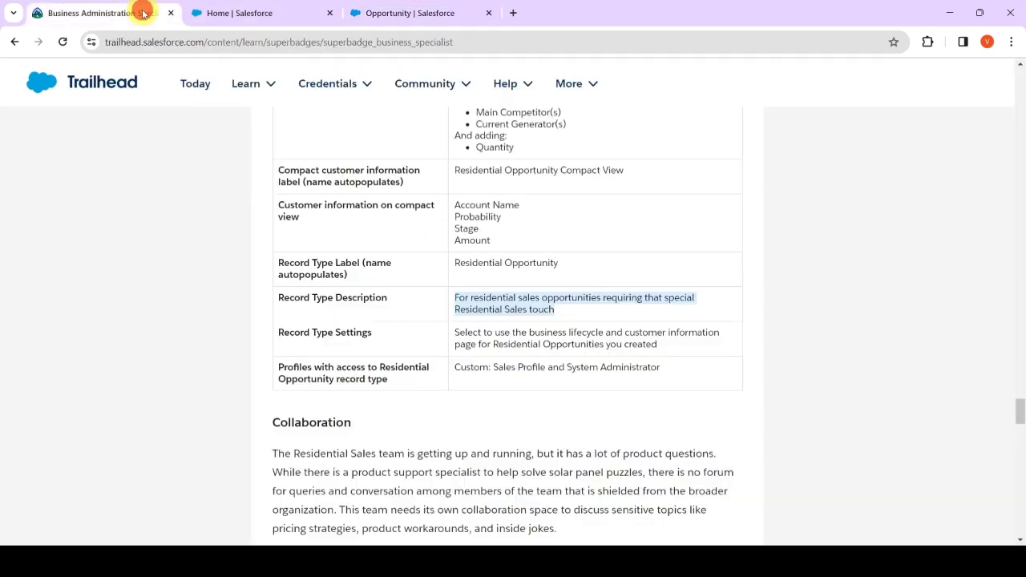
scroll(509, 275, down, 5)
scroll(514, 291, down, 15)
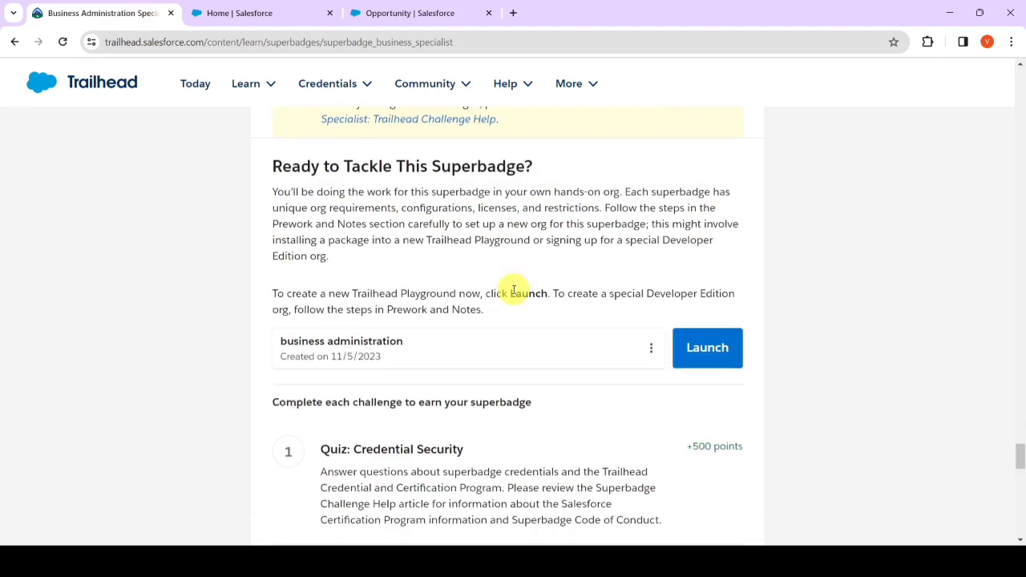
click(698, 390)
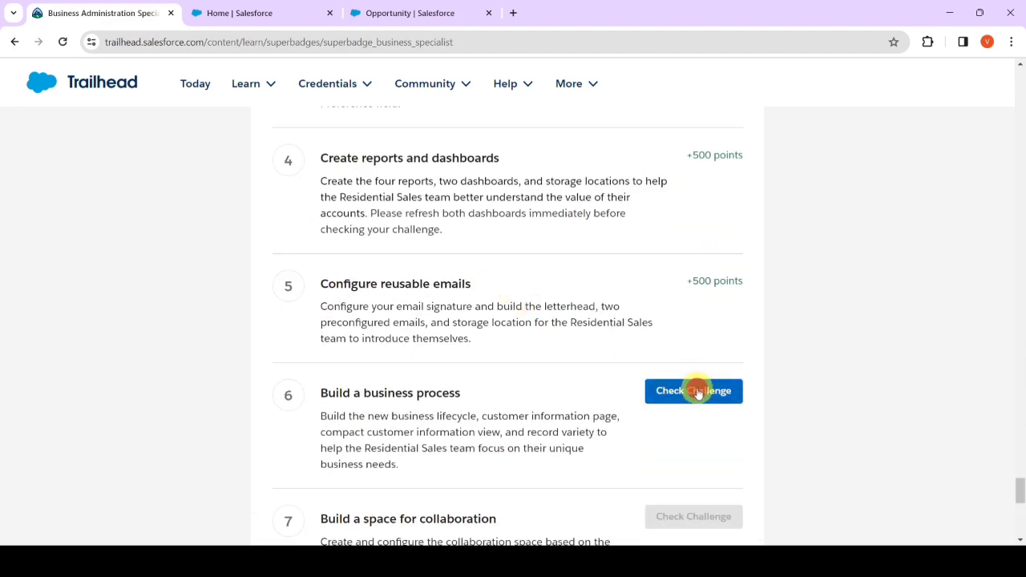
scroll(769, 373, down, 2)
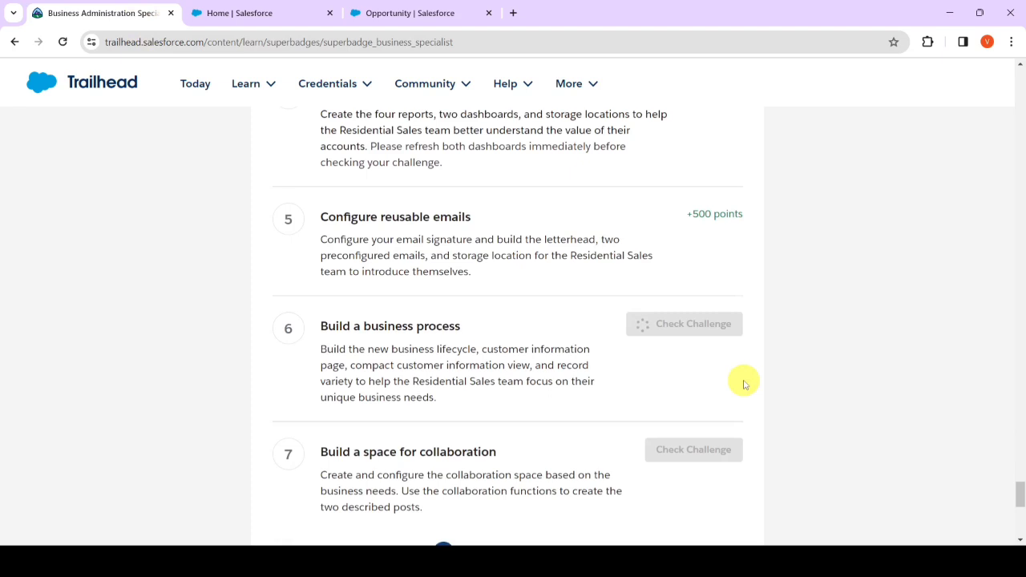